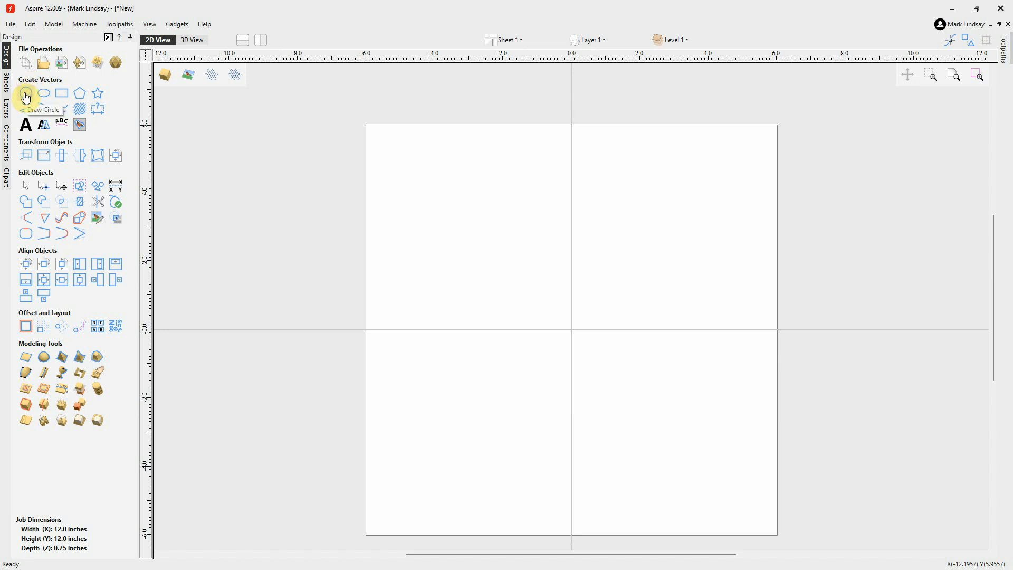
# Draw a circle about 2.6 inches in diameter in the upper-left quadrant, centred at about X -3.2, Y 2.9
pyautogui.click(26, 95)
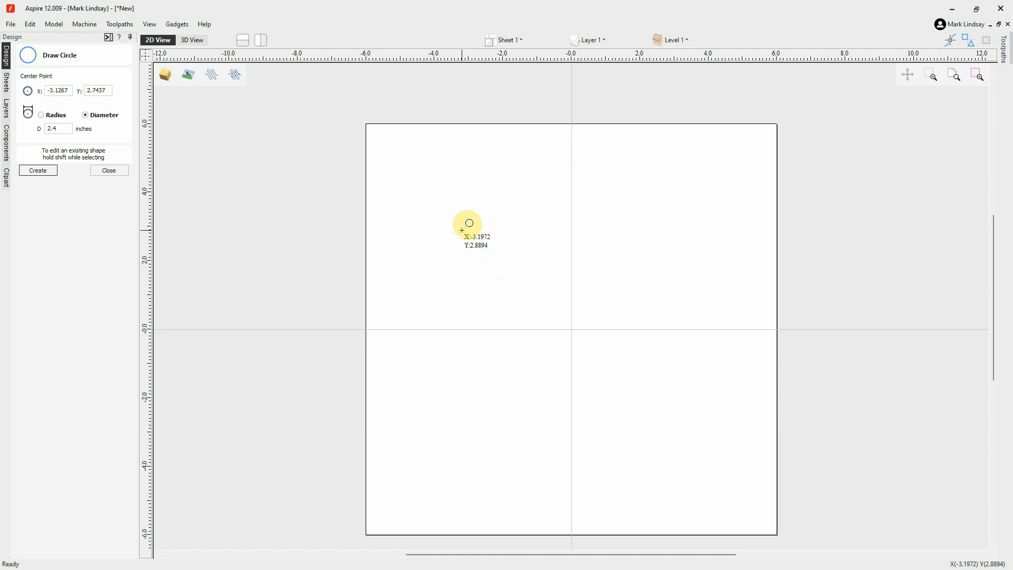
pyautogui.moveTo(461, 230); pyautogui.dragTo(491, 262)
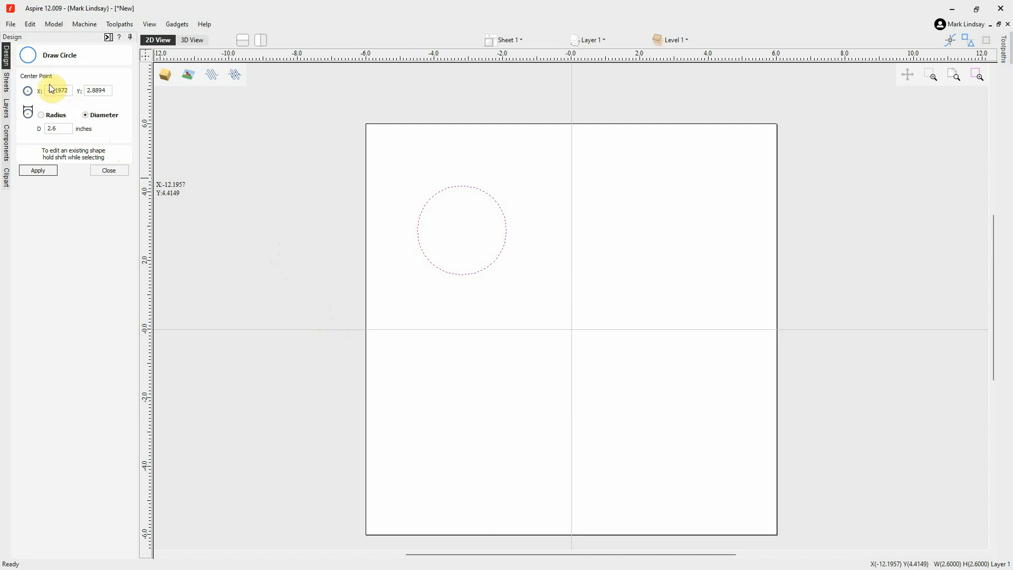
pyautogui.click(111, 171)
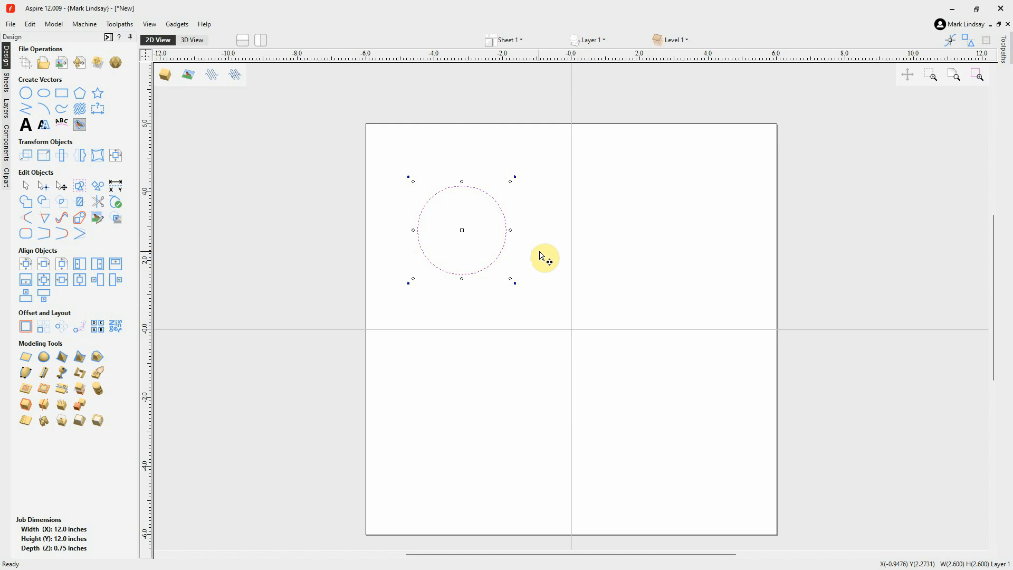
# Clear the circle's selection, then select it in normal selection mode and deselect it again
pyautogui.click(619, 266)
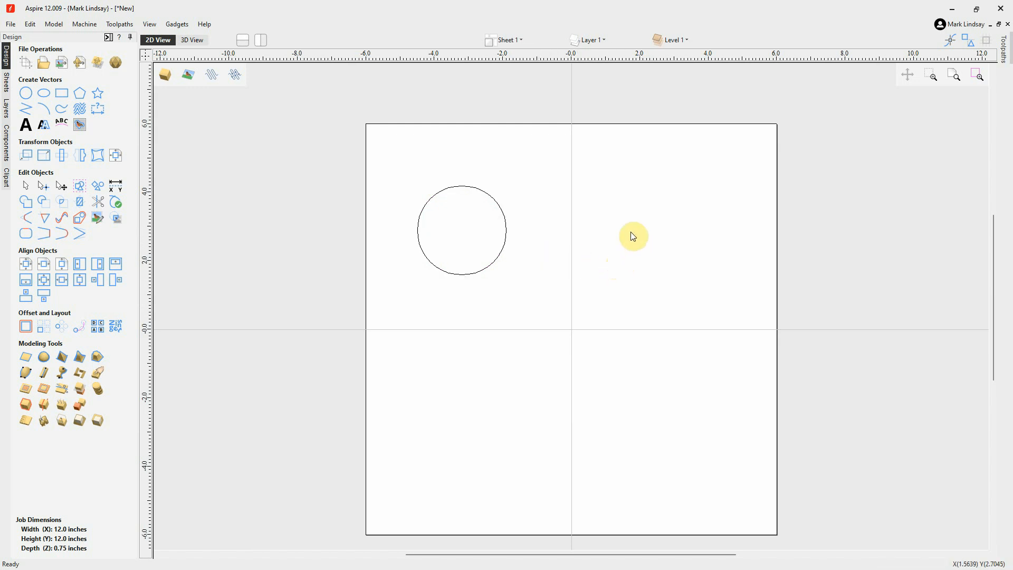
pyautogui.click(479, 271)
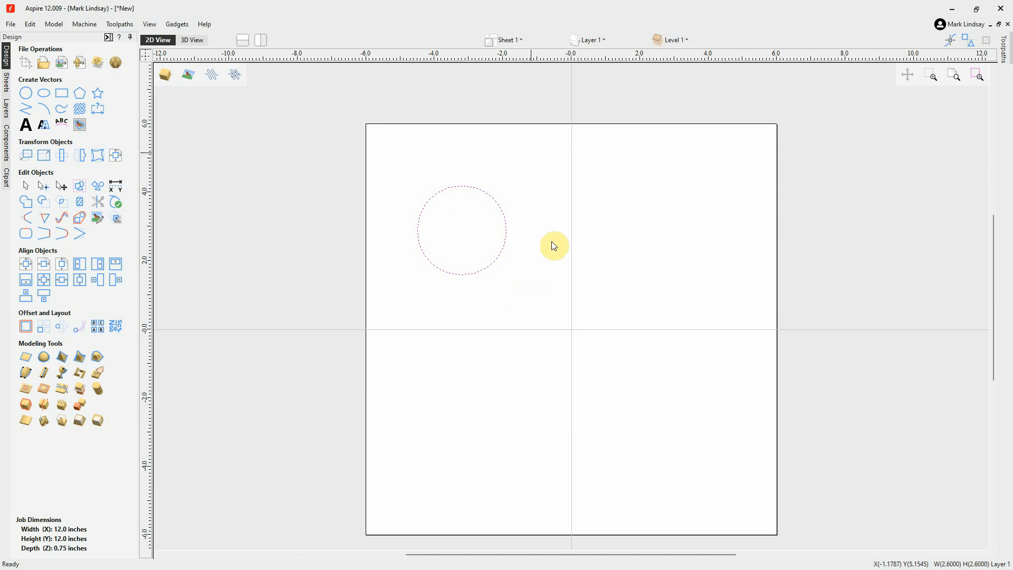
pyautogui.click(523, 313)
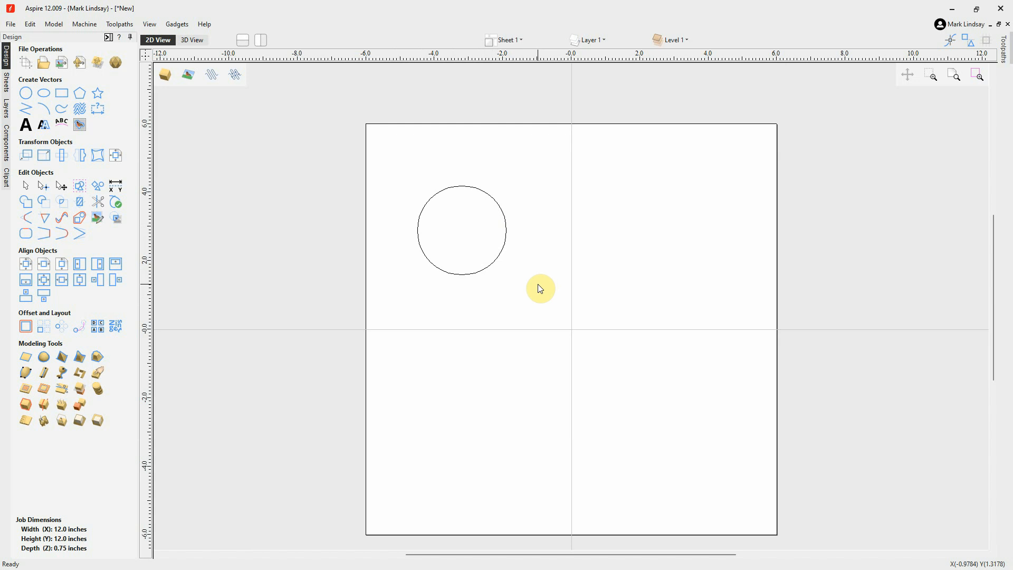
# Select the circle in Transform Mode, then switch back to normal selection mode
pyautogui.click(60, 187)
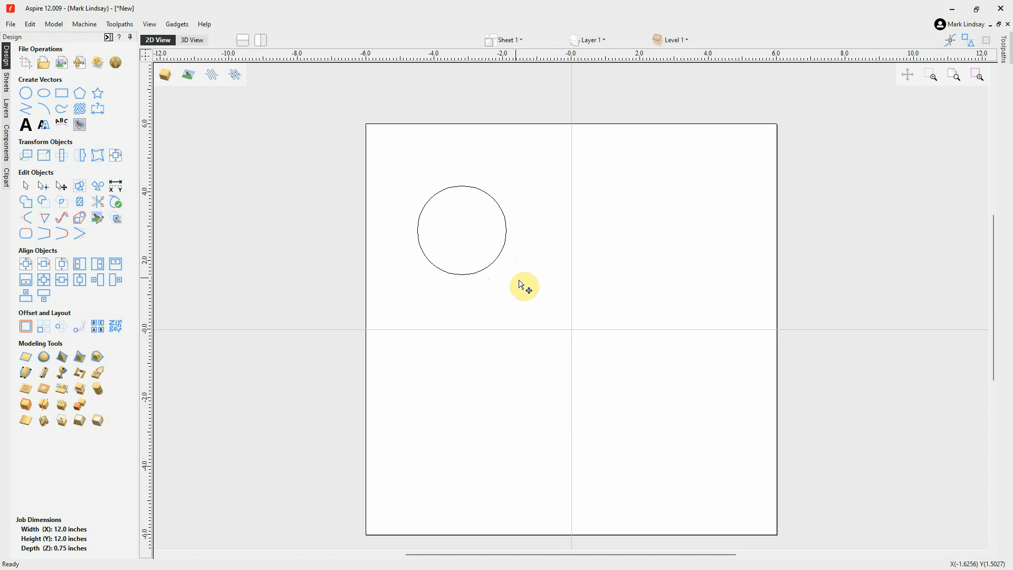
pyautogui.click(493, 264)
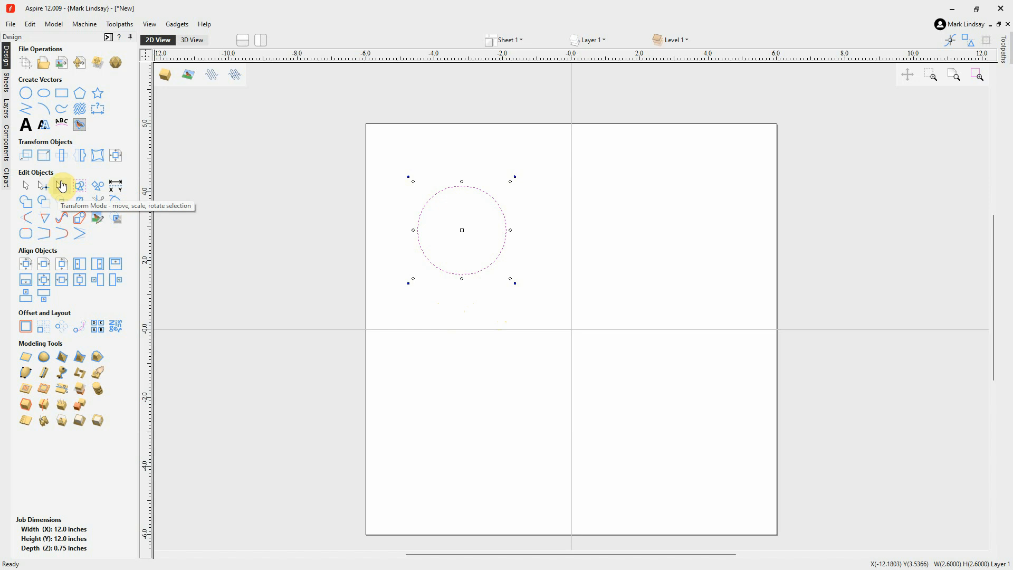
pyautogui.click(25, 189)
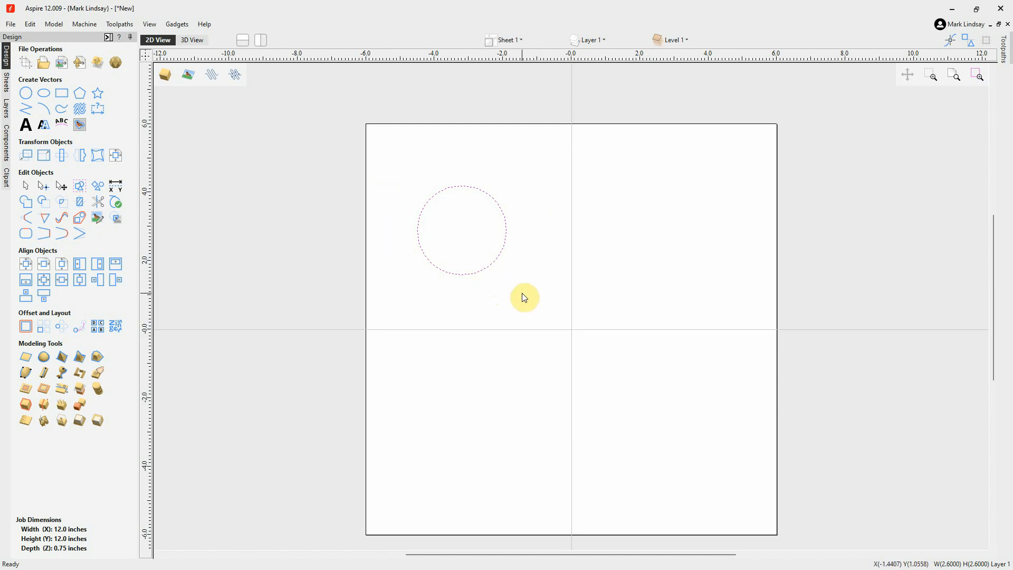
# Reselect the circle, bring up its transform handles, and move it to a centre of about X -3.5, Y 2.0
pyautogui.click(663, 233)
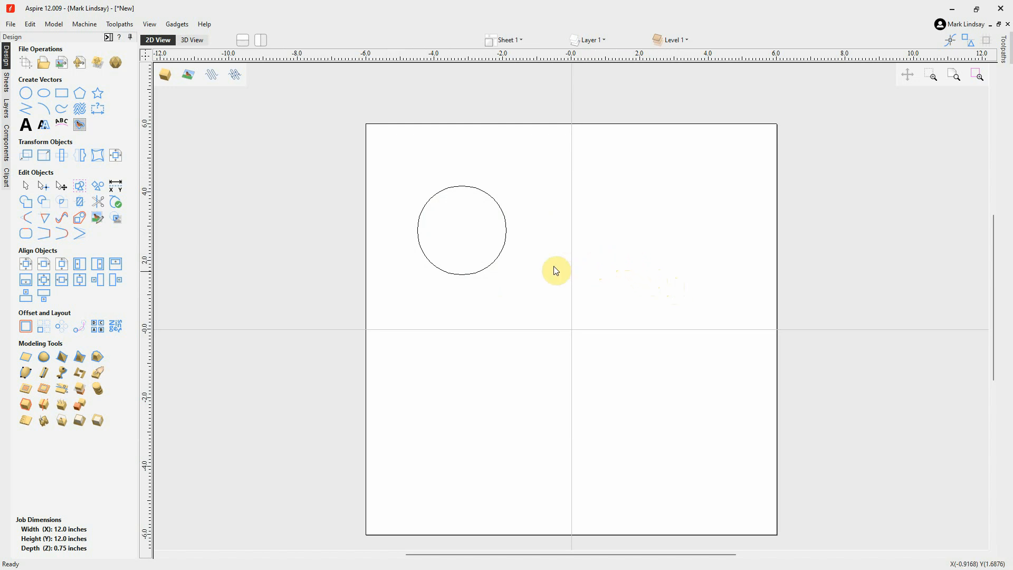
pyautogui.click(485, 267)
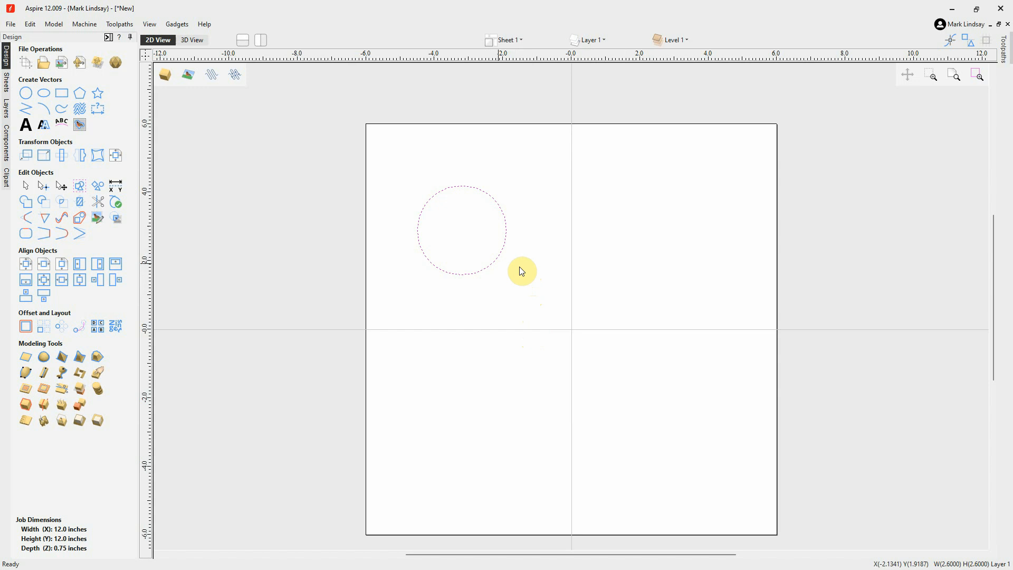
pyautogui.click(494, 265)
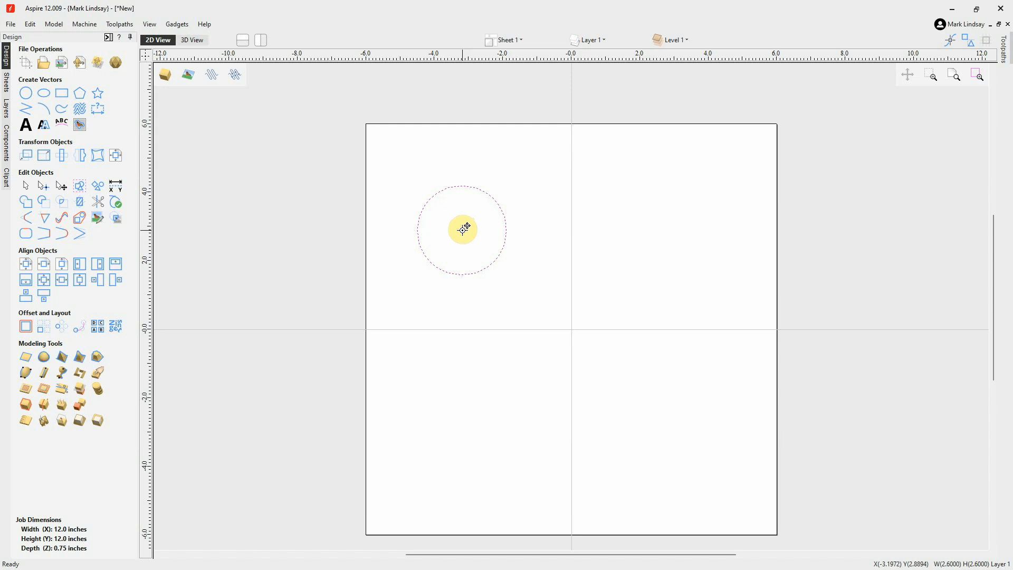
pyautogui.moveTo(462, 230); pyautogui.dragTo(503, 215)
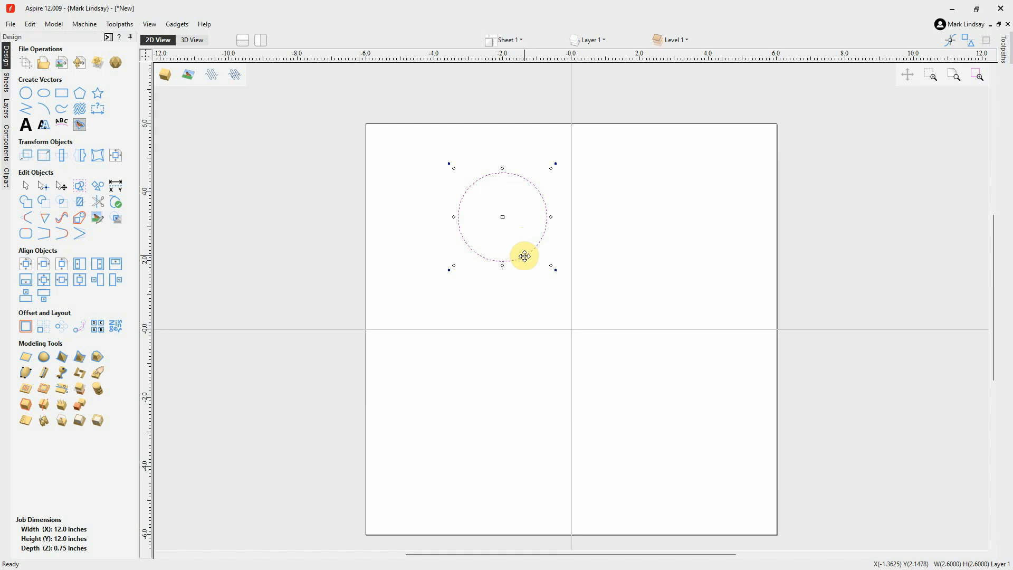
pyautogui.moveTo(524, 255); pyautogui.dragTo(473, 300)
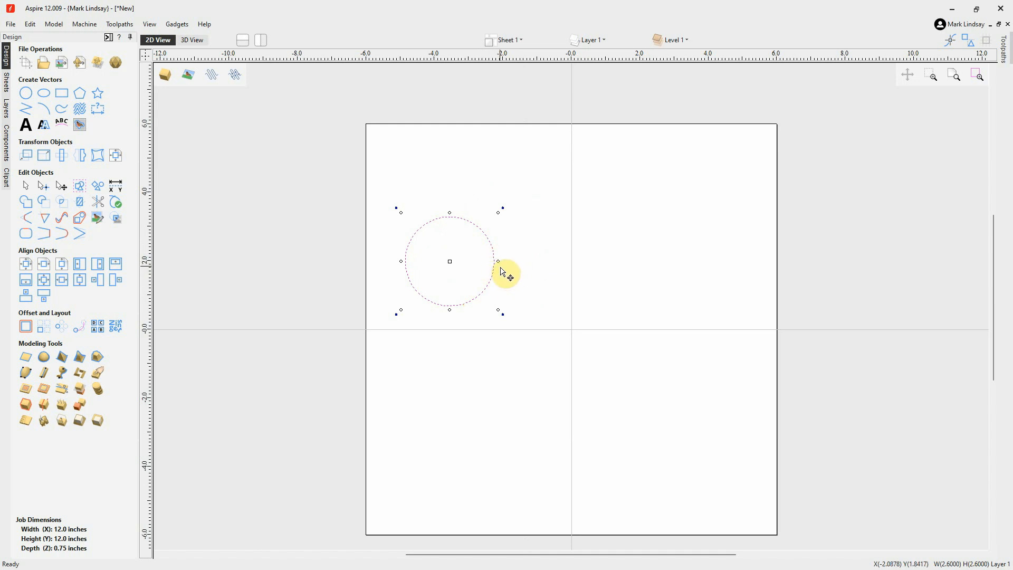
# Move the circle so its right edge meets the vertical centre line, then shift it back to a centre of about X -2.4, Y 2.0
pyautogui.scroll(5, 501, 270)
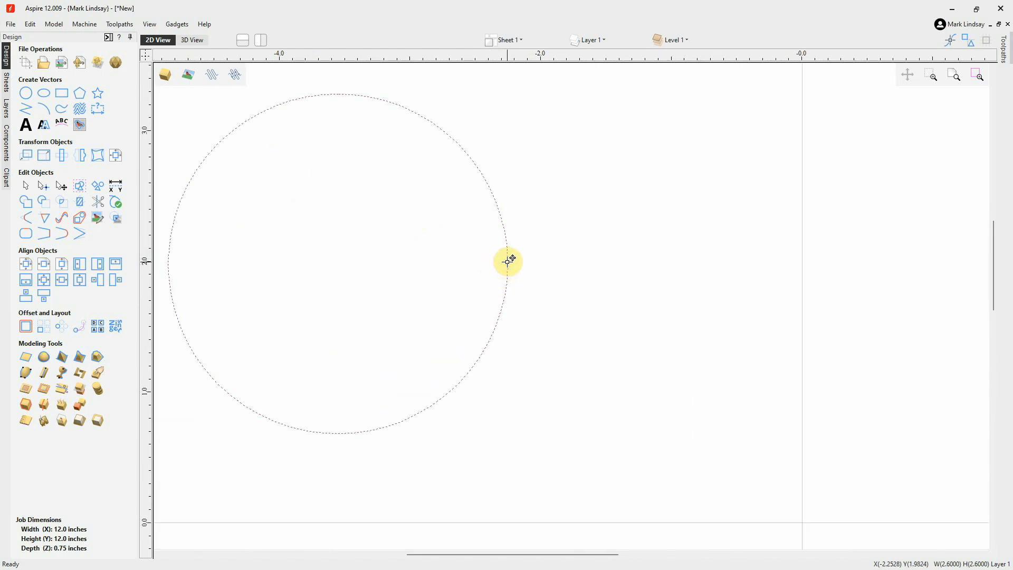
pyautogui.moveTo(508, 261); pyautogui.dragTo(799, 264)
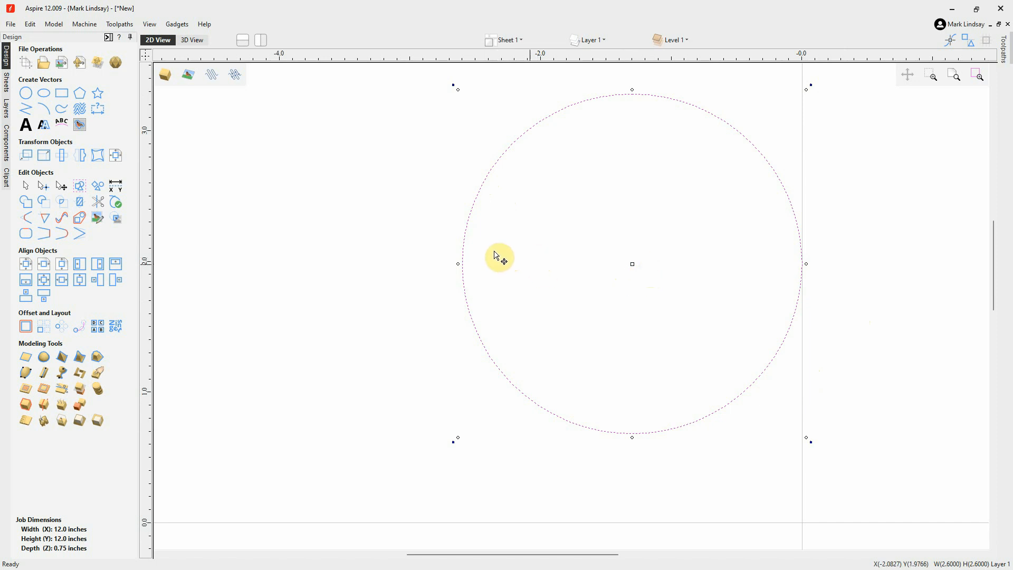
pyautogui.moveTo(475, 328); pyautogui.dragTo(334, 331)
pyautogui.click(417, 319)
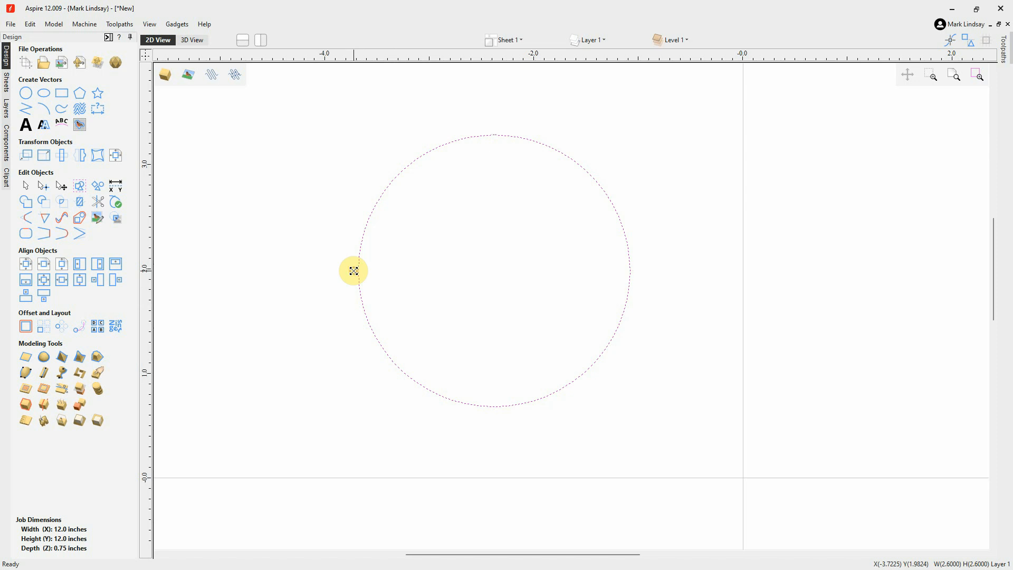
# Try narrowing the circle to about 1.8 inches and stretching its height to about 3.1 inches, undoing each change
pyautogui.moveTo(357, 270); pyautogui.dragTo(440, 272)
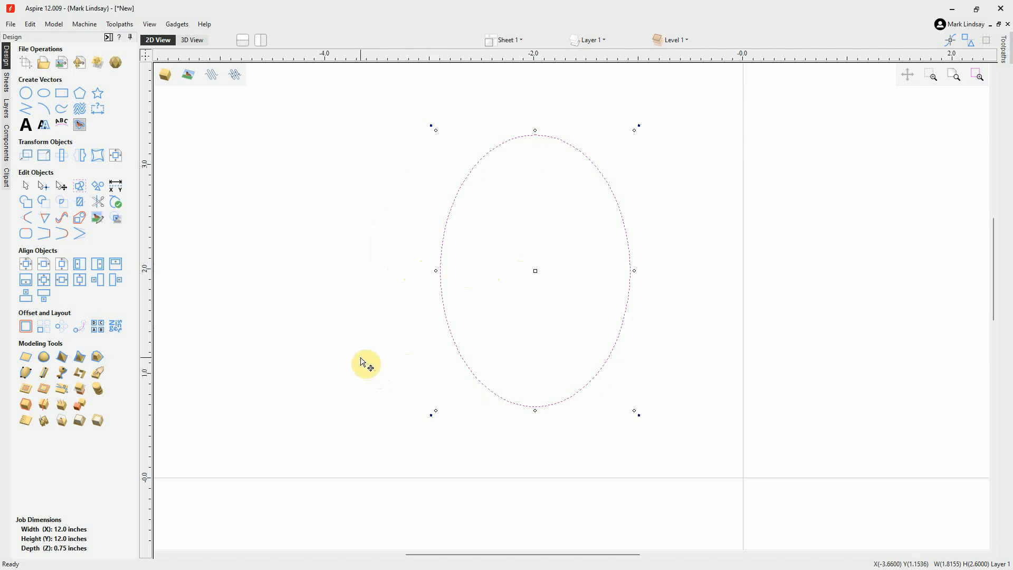
pyautogui.hotkey('ctrl', 'z')
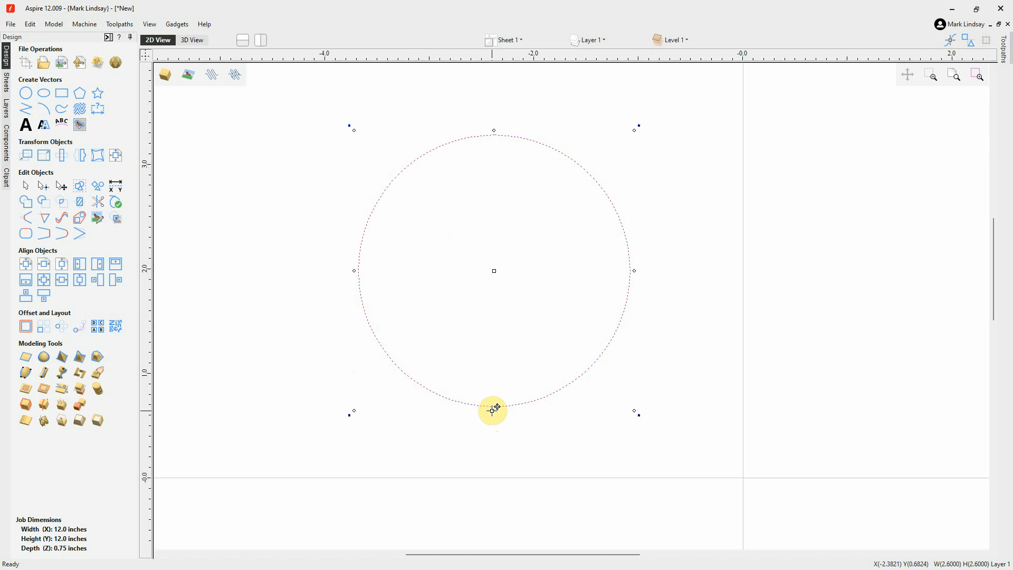
pyautogui.moveTo(493, 411); pyautogui.dragTo(502, 465)
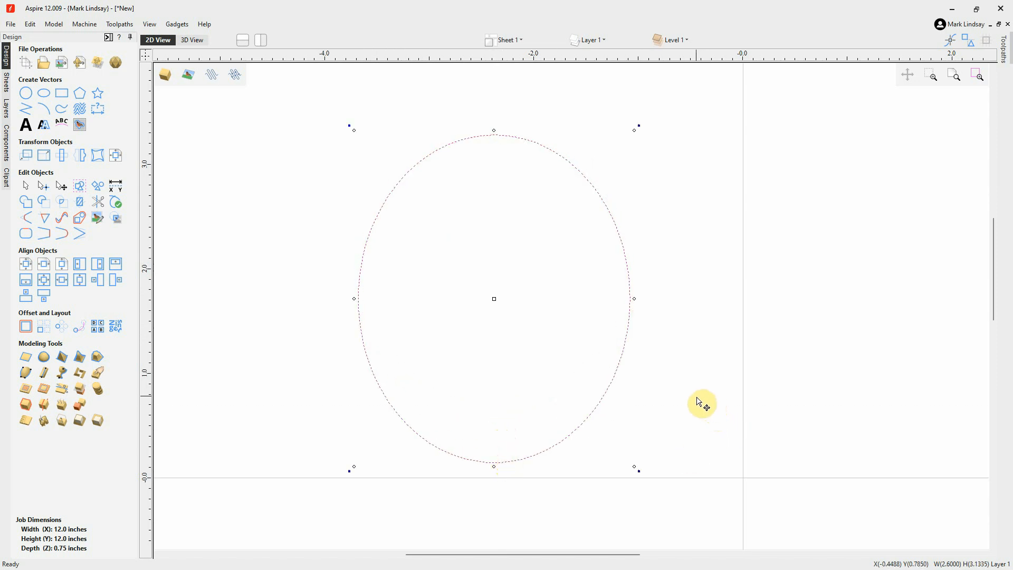
pyautogui.hotkey('ctrl', 'z')
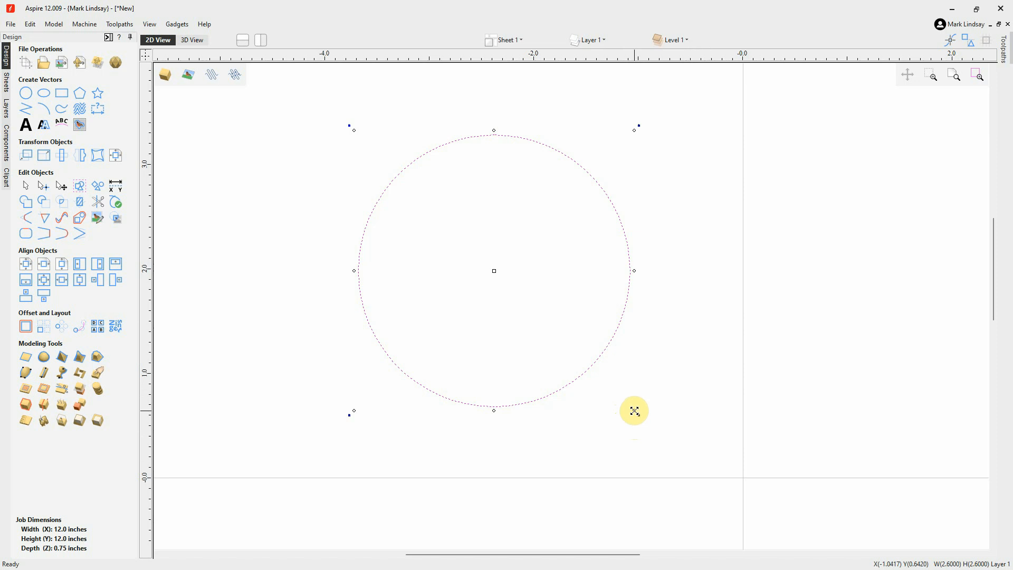
# Scale the circle proportionally from its lower-right corner down to about 1.6 inches, then back up to about 2.6 inches
pyautogui.moveTo(634, 411); pyautogui.dragTo(531, 310)
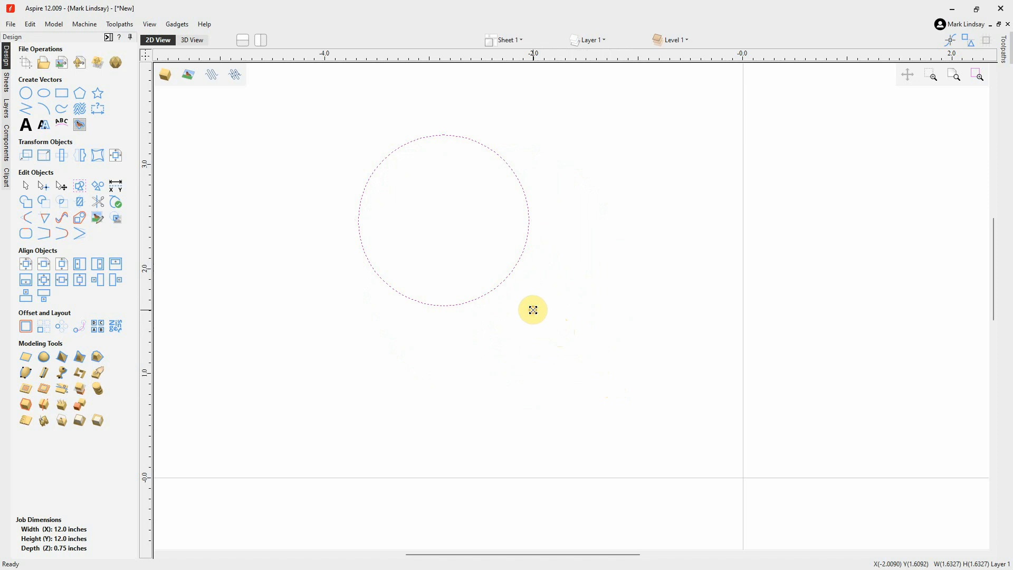
pyautogui.moveTo(533, 310); pyautogui.dragTo(678, 411)
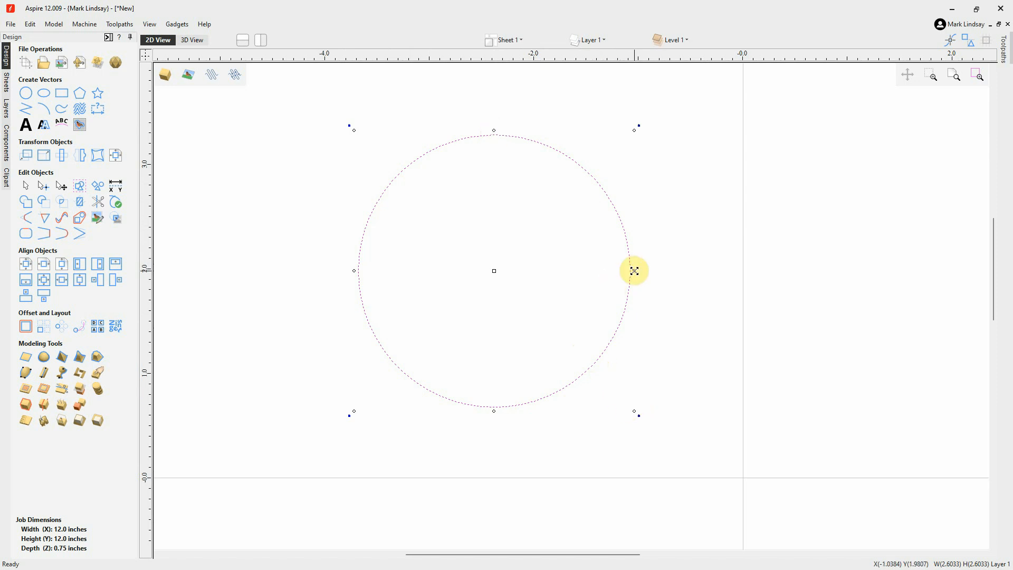
# Try narrowing the circle from one side to about 2.4 inches, then squashing it about its centre to about 1.6 by 0.9 inches, undoing each change
pyautogui.moveTo(634, 271); pyautogui.dragTo(612, 271)
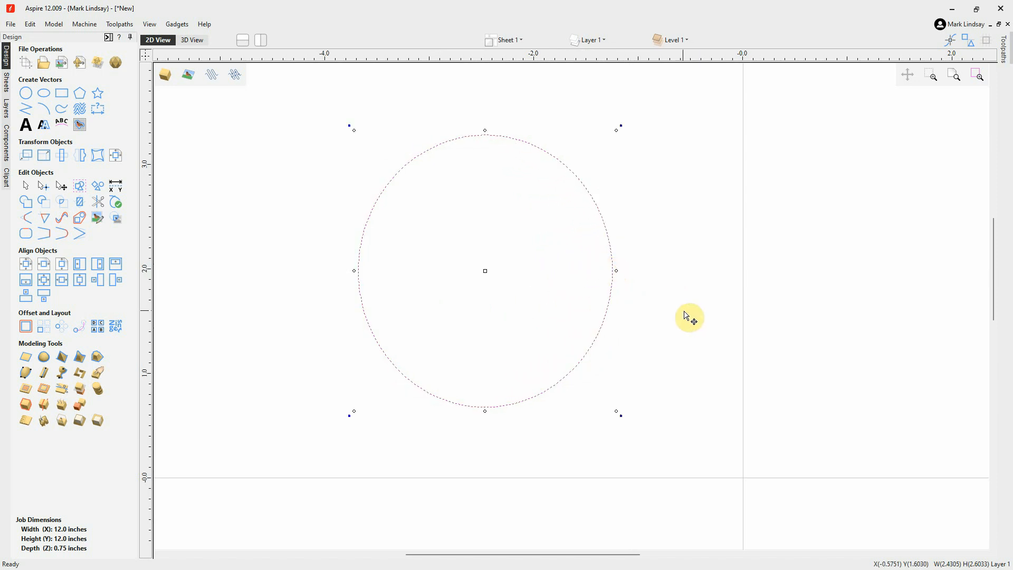
pyautogui.hotkey('ctrl', 'z')
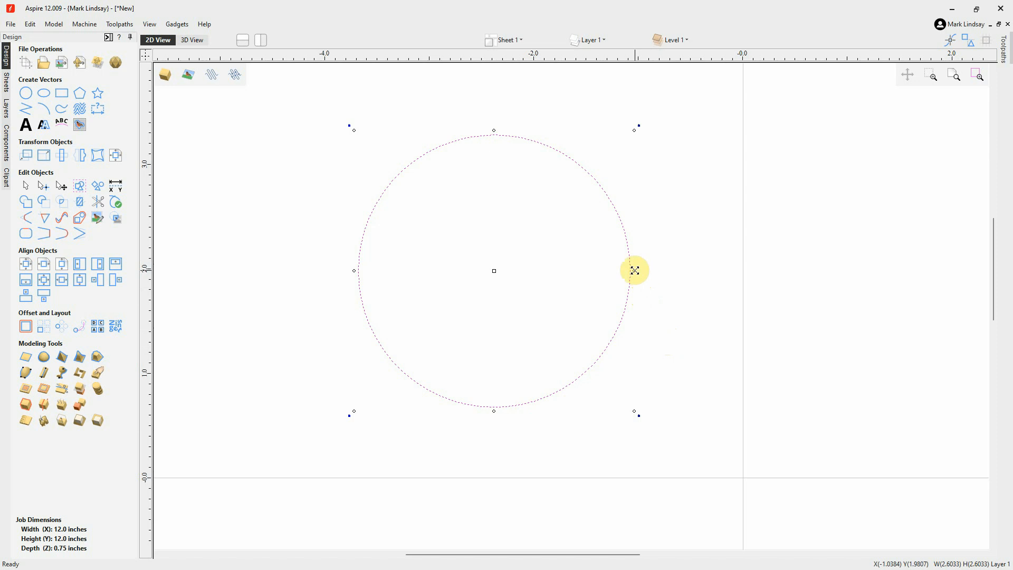
pyautogui.moveTo(634, 270); pyautogui.dragTo(580, 273)
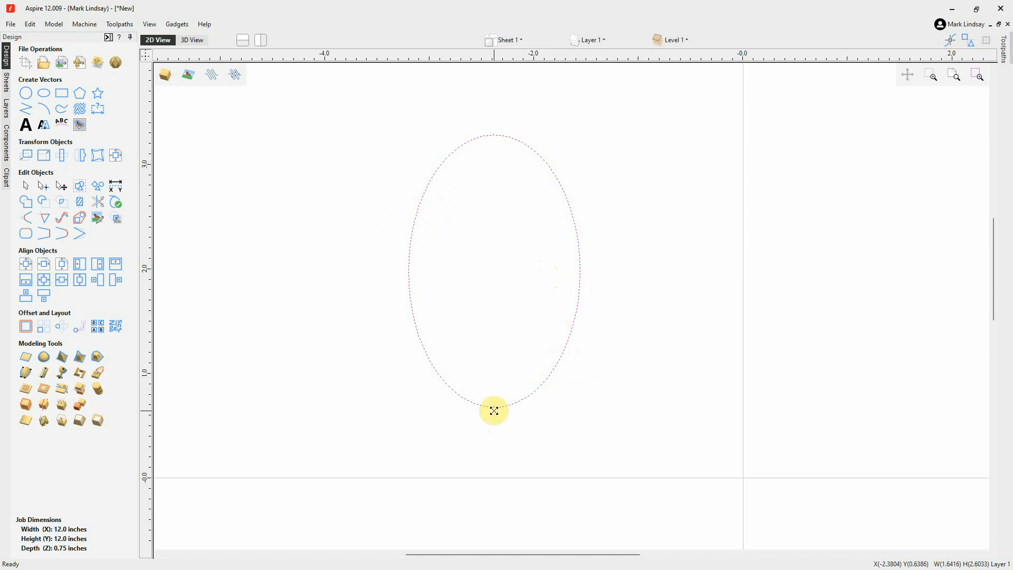
pyautogui.moveTo(493, 411); pyautogui.dragTo(495, 318)
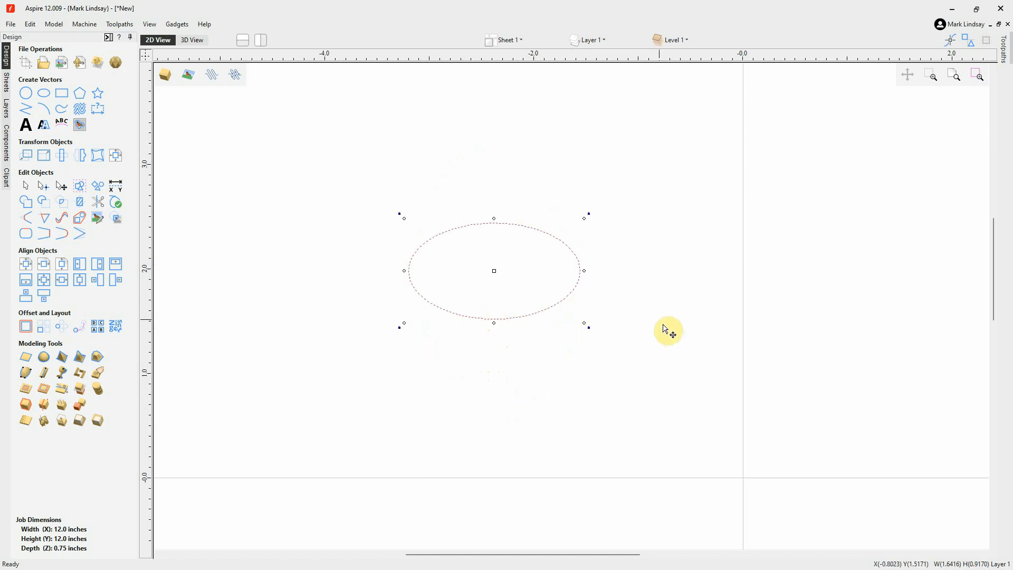
pyautogui.hotkey('ctrl', 'z')
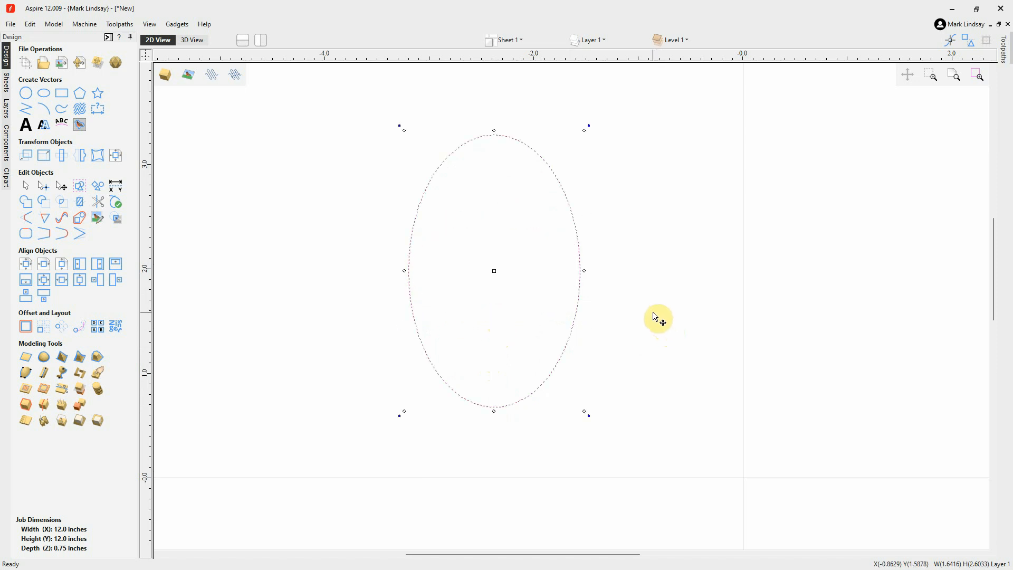
pyautogui.hotkey('ctrl', 'z')
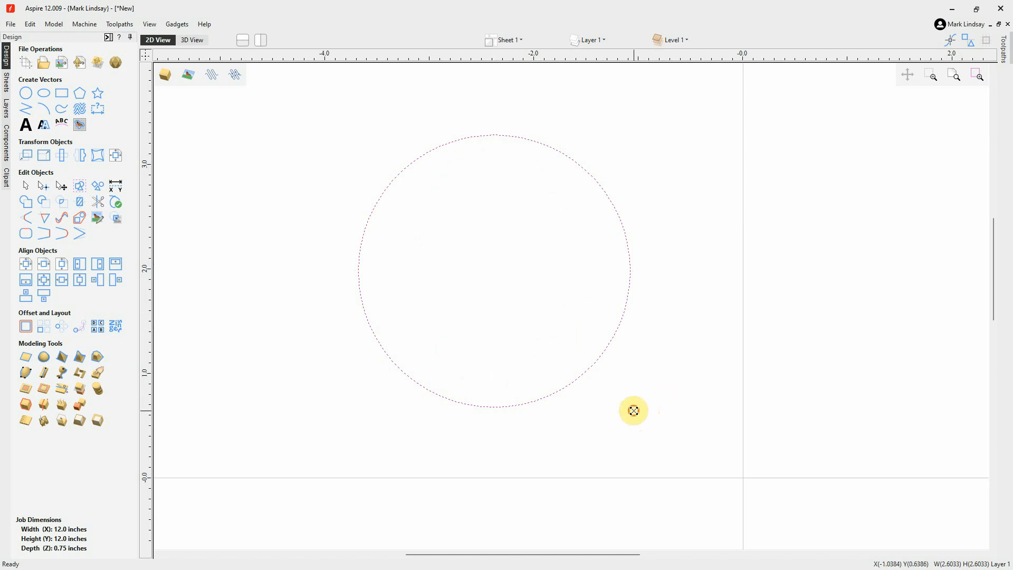
# Try scaling the circle uniformly about its centre to about 1.5 inches, undo the scaling, and clear the selection
pyautogui.moveTo(634, 410); pyautogui.dragTo(573, 350)
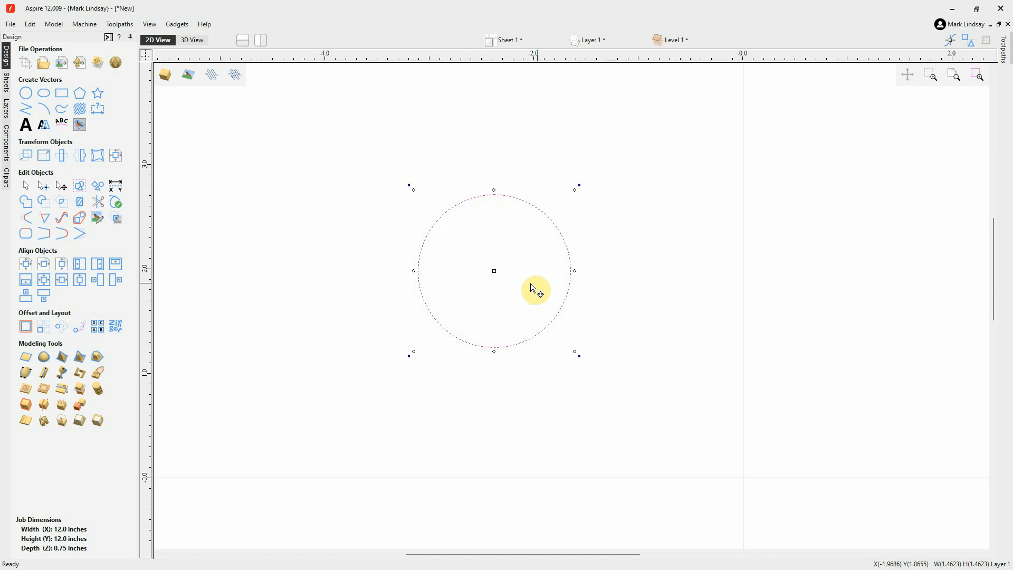
pyautogui.hotkey('ctrl', 'z')
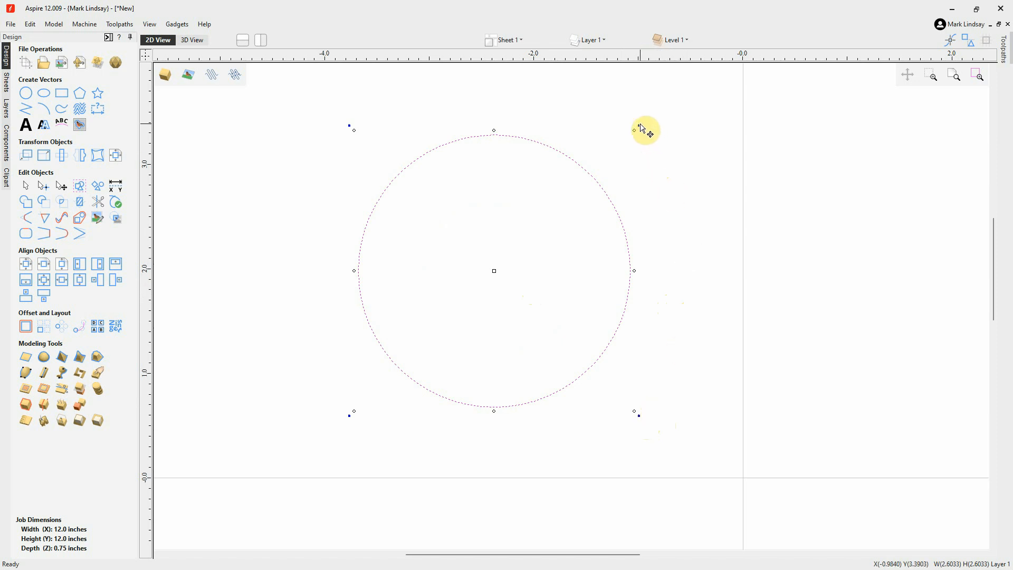
pyautogui.scroll(-1, 484, 262)
pyautogui.click(491, 259)
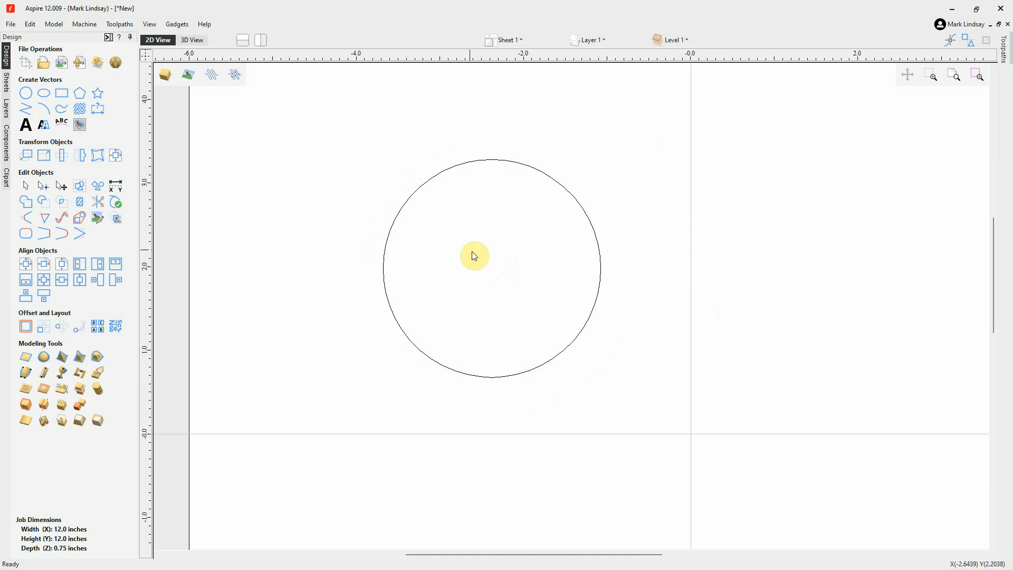
# Draw a square-cornered rectangle about 3.4 by 2.1 inches in the lower-right quadrant of the job
pyautogui.scroll(-2, 473, 253)
pyautogui.scroll(-1, 467, 249)
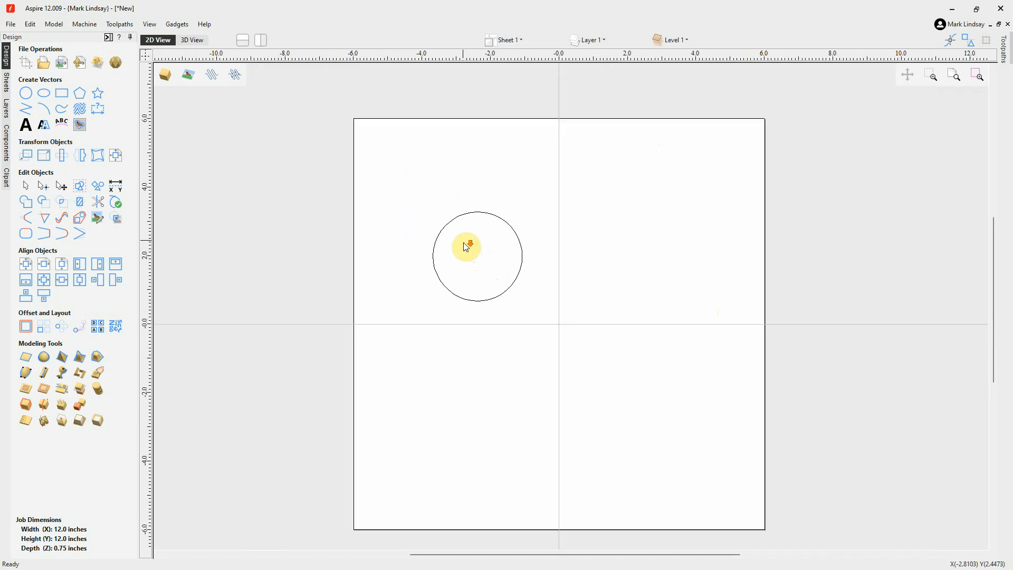
pyautogui.click(62, 94)
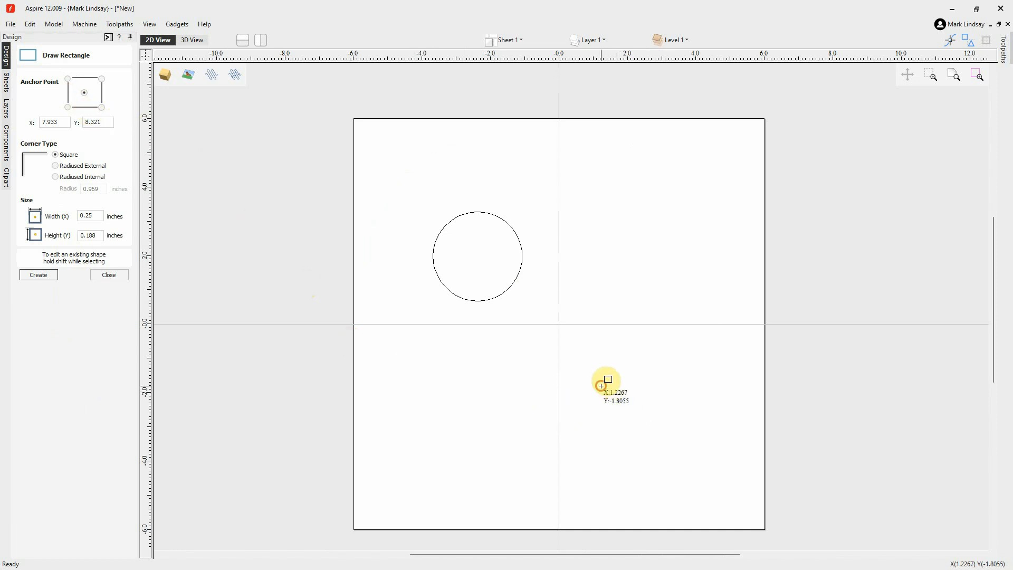
pyautogui.moveTo(601, 385); pyautogui.dragTo(717, 458)
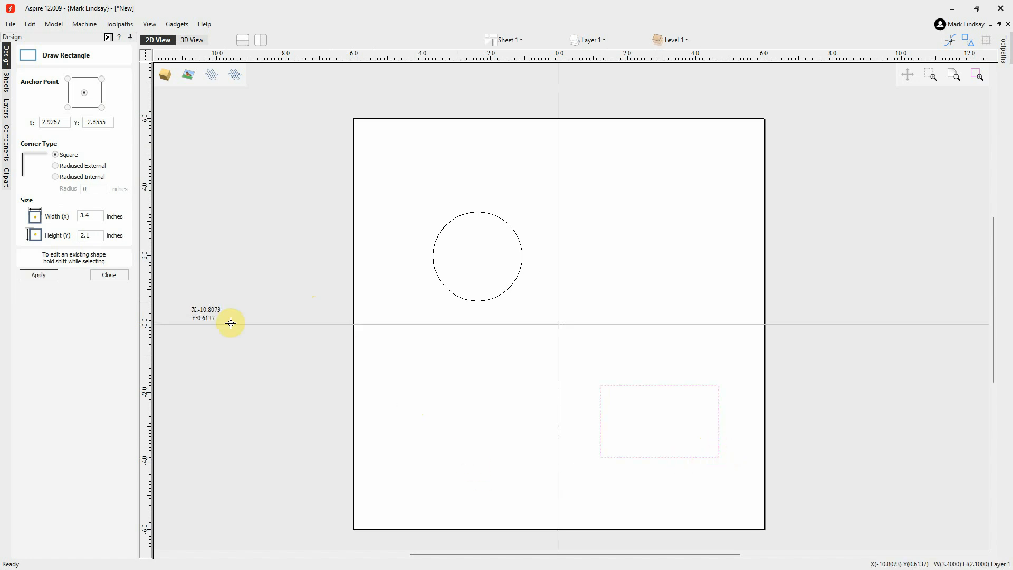
# Finish the rectangle tool, try rotating the rectangle about its centre, and undo the rotation
pyautogui.click(108, 275)
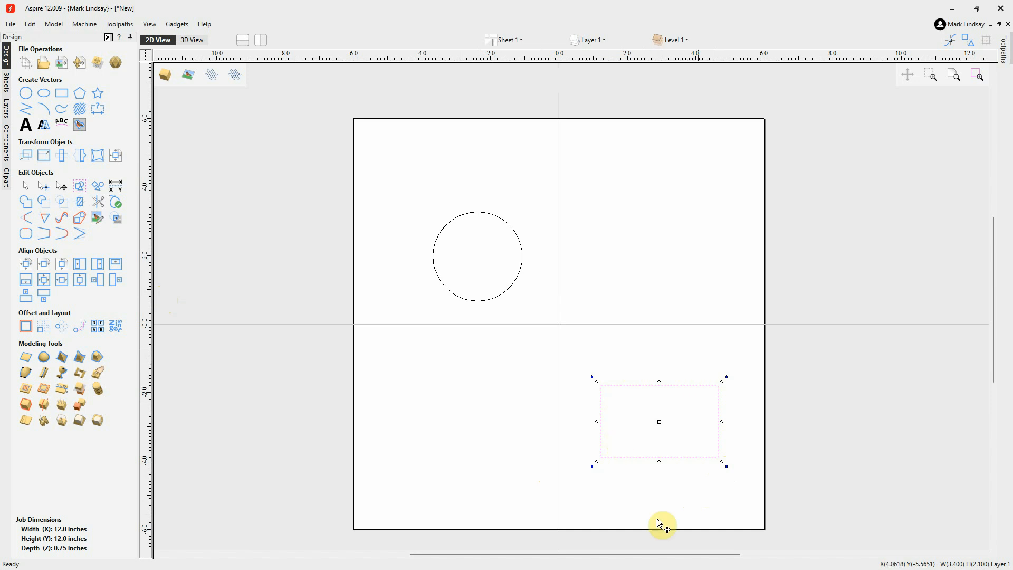
pyautogui.scroll(2, 723, 507)
pyautogui.scroll(1, 709, 493)
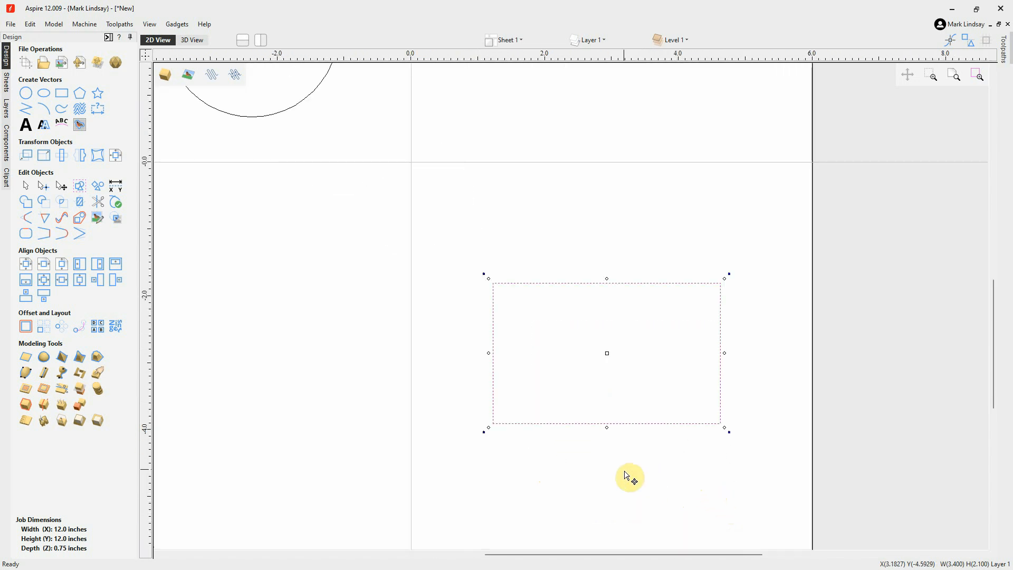
pyautogui.scroll(1, 629, 477)
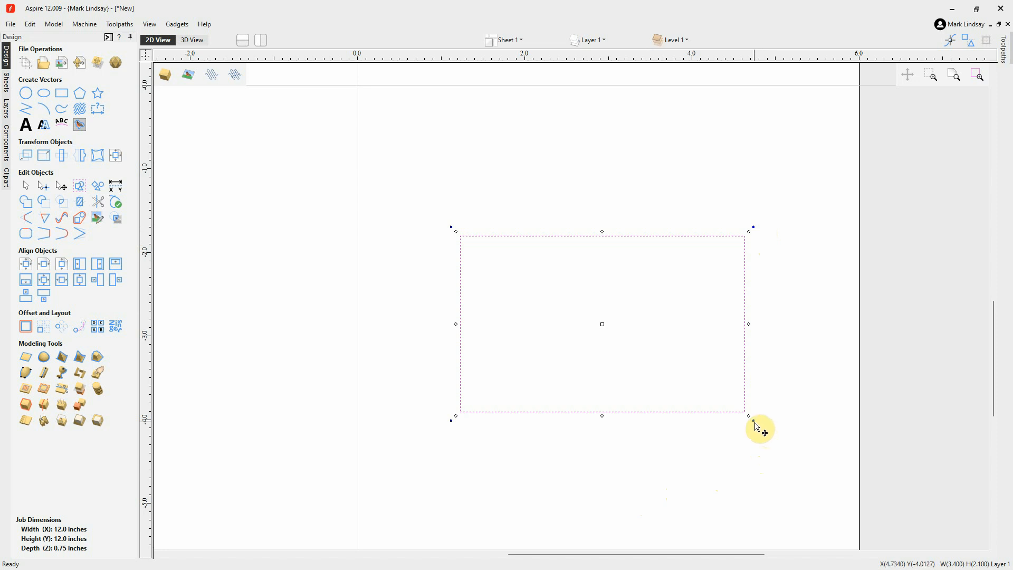
pyautogui.moveTo(754, 421); pyautogui.dragTo(427, 359)
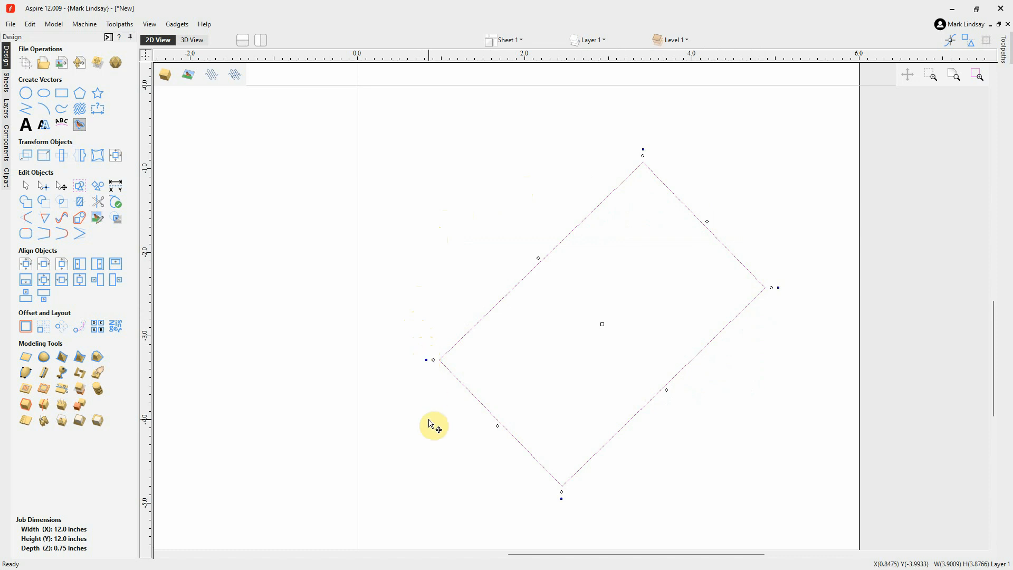
pyautogui.hotkey('ctrl', 'z')
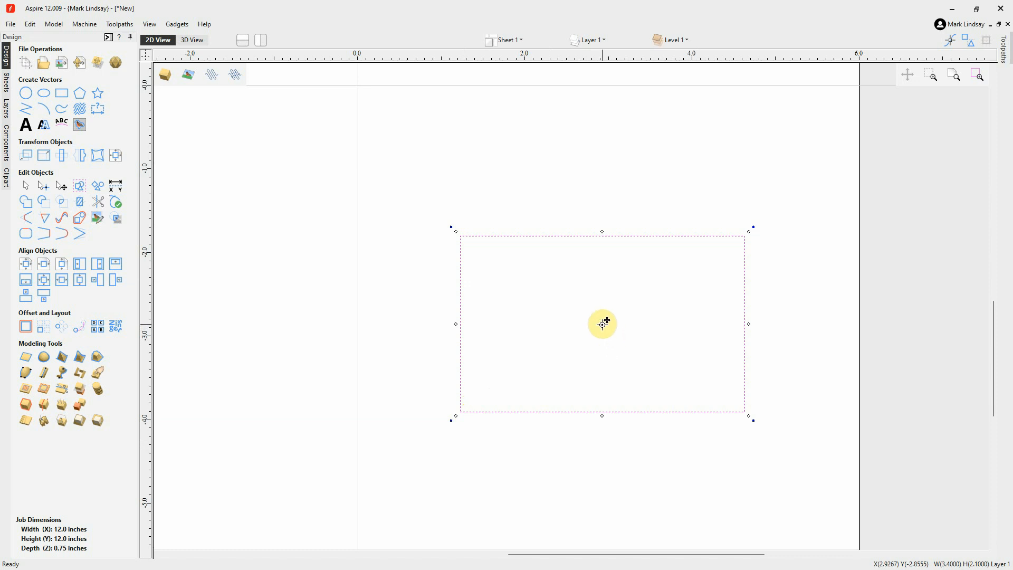
# Rotate the rectangle about a pivot at its lower-left corner, then about a pivot at the midpoint of its lower-right long edge
pyautogui.click(602, 323)
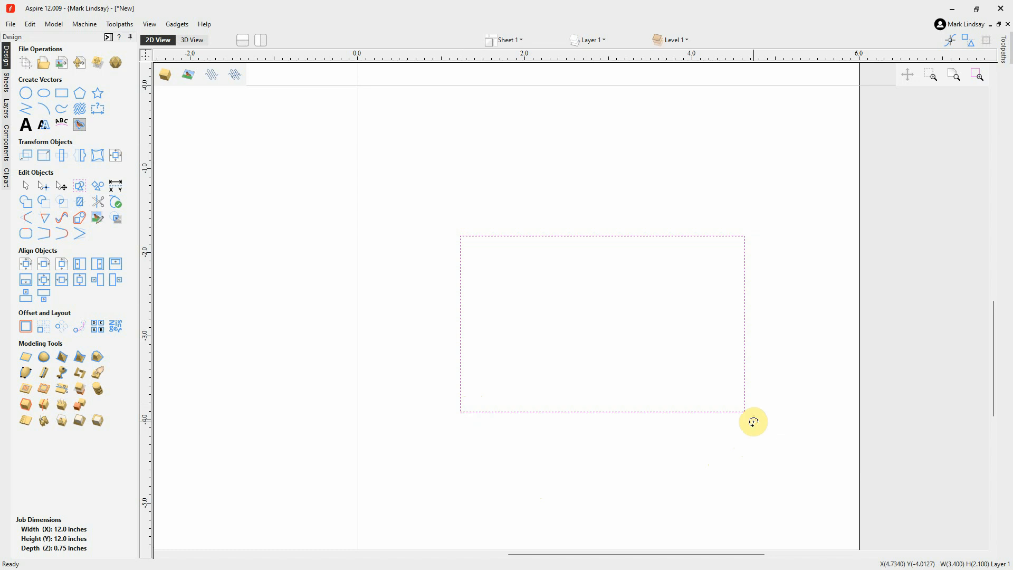
pyautogui.moveTo(753, 422); pyautogui.dragTo(562, 307)
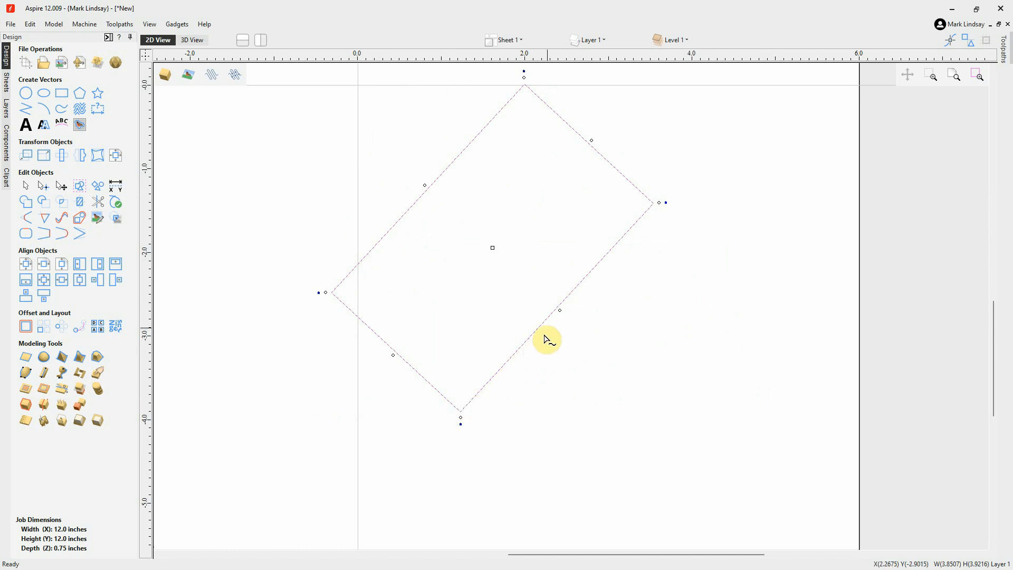
pyautogui.moveTo(554, 310); pyautogui.dragTo(557, 308)
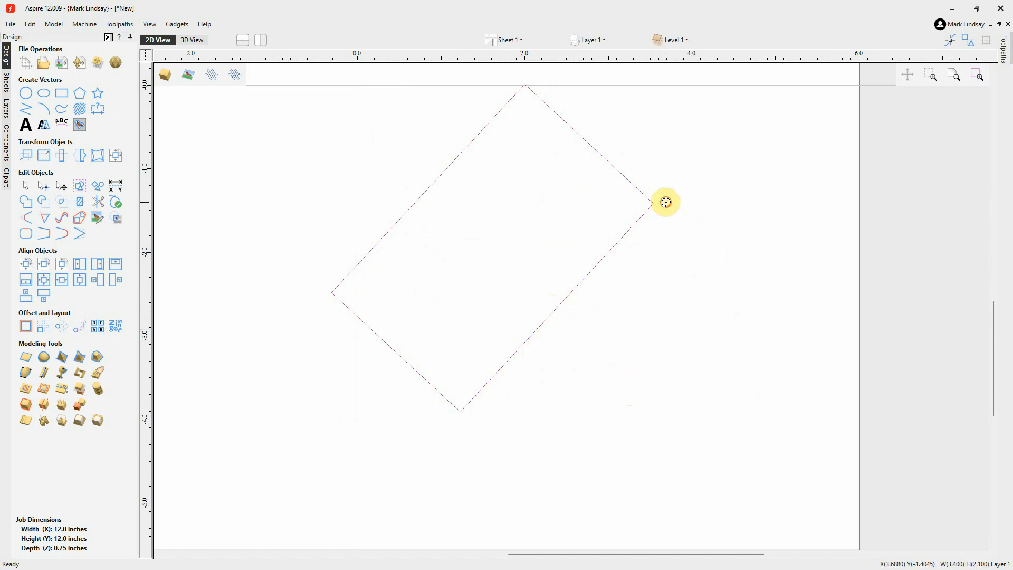
pyautogui.moveTo(664, 202); pyautogui.dragTo(517, 374)
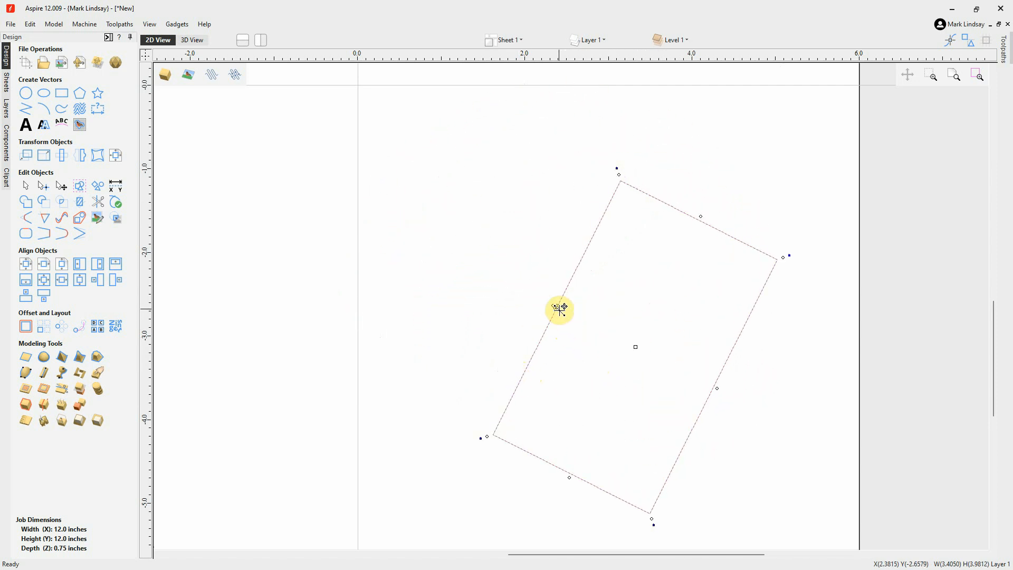
# Rotate the rectangle about the midpoint of its opposite long edge, then about a pivot just inside its rightmost corner
pyautogui.moveTo(558, 306); pyautogui.dragTo(720, 380)
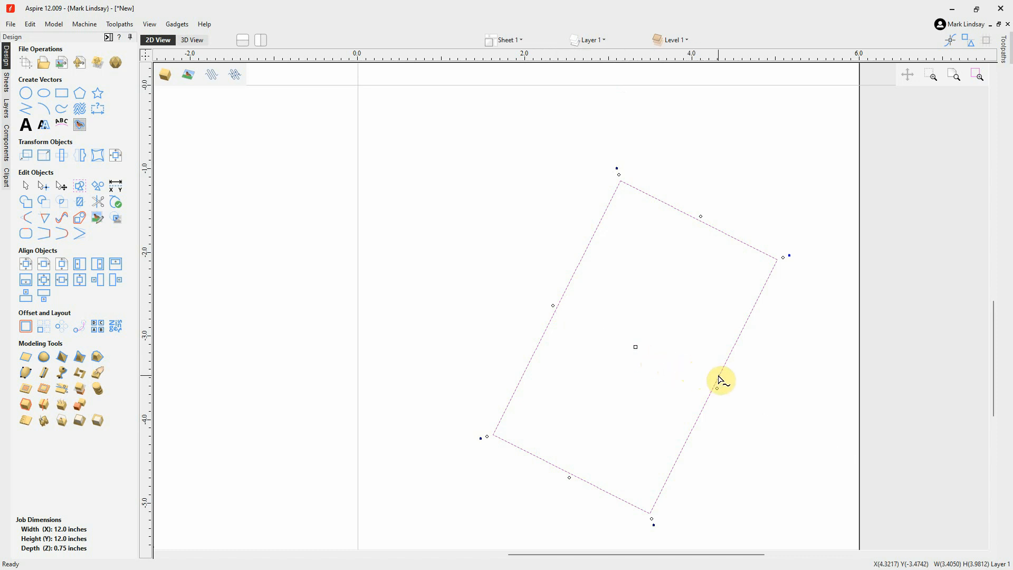
pyautogui.click(788, 256)
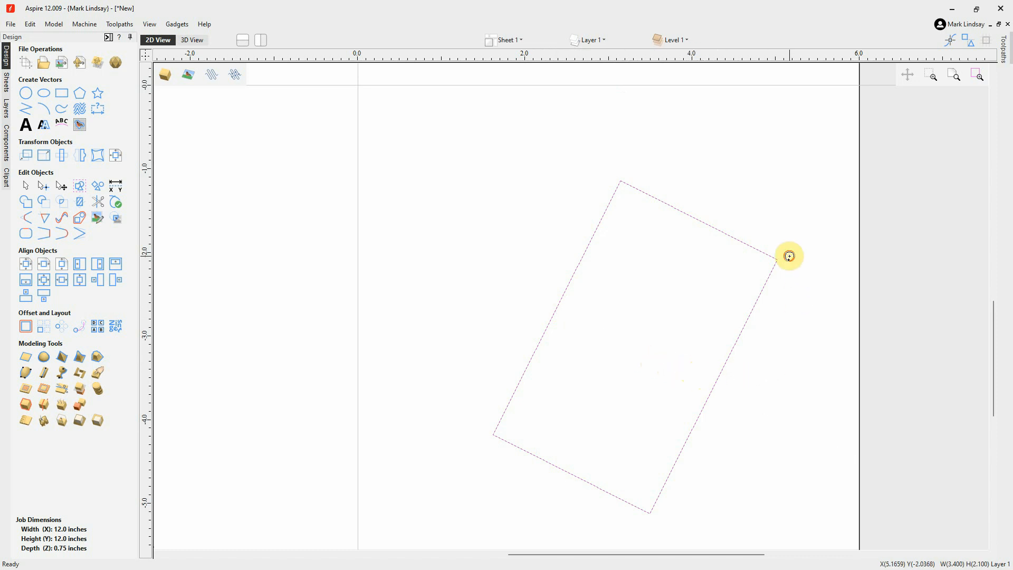
pyautogui.moveTo(789, 256); pyautogui.dragTo(821, 313)
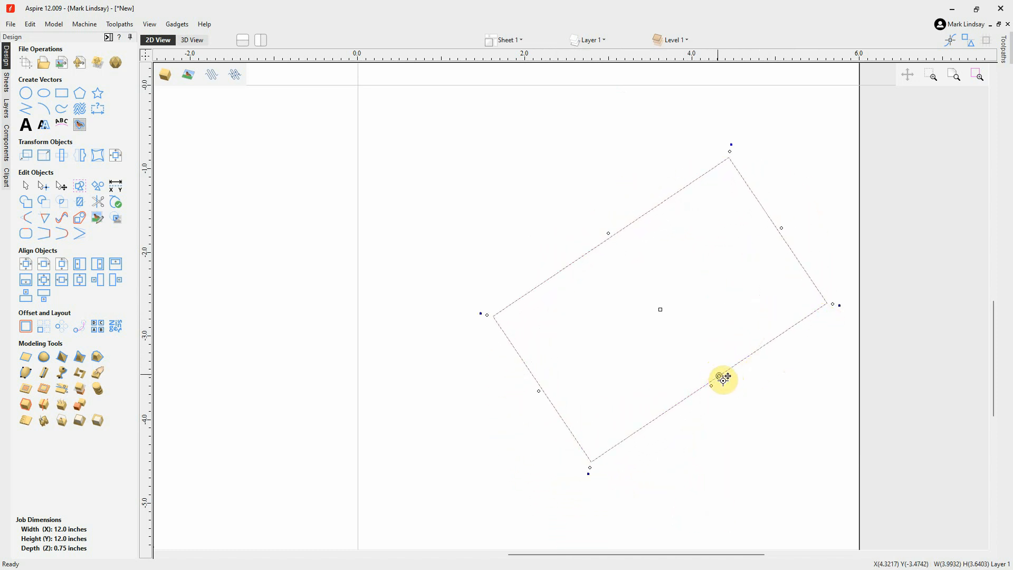
pyautogui.click(808, 296)
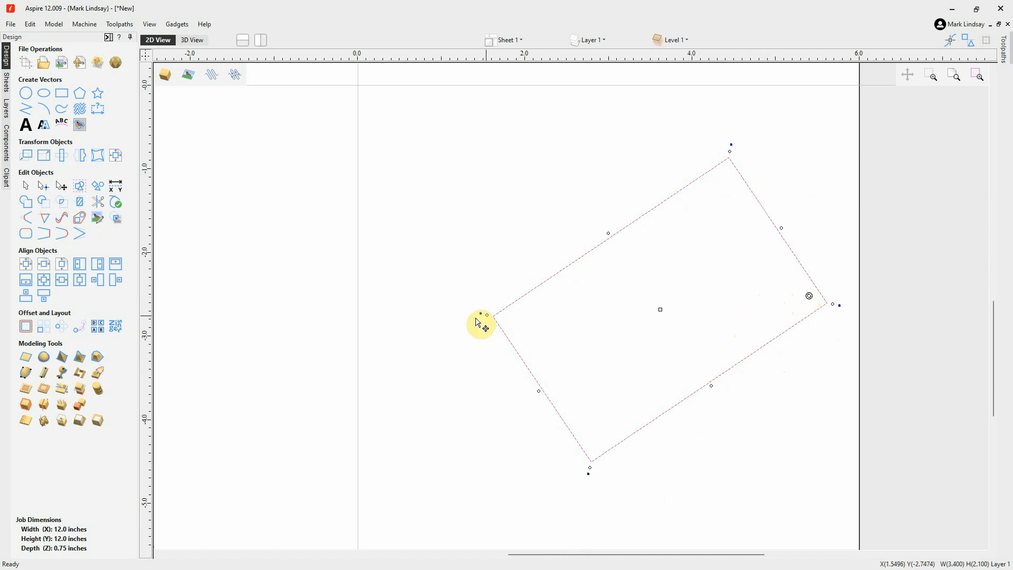
pyautogui.moveTo(479, 314); pyautogui.dragTo(460, 217)
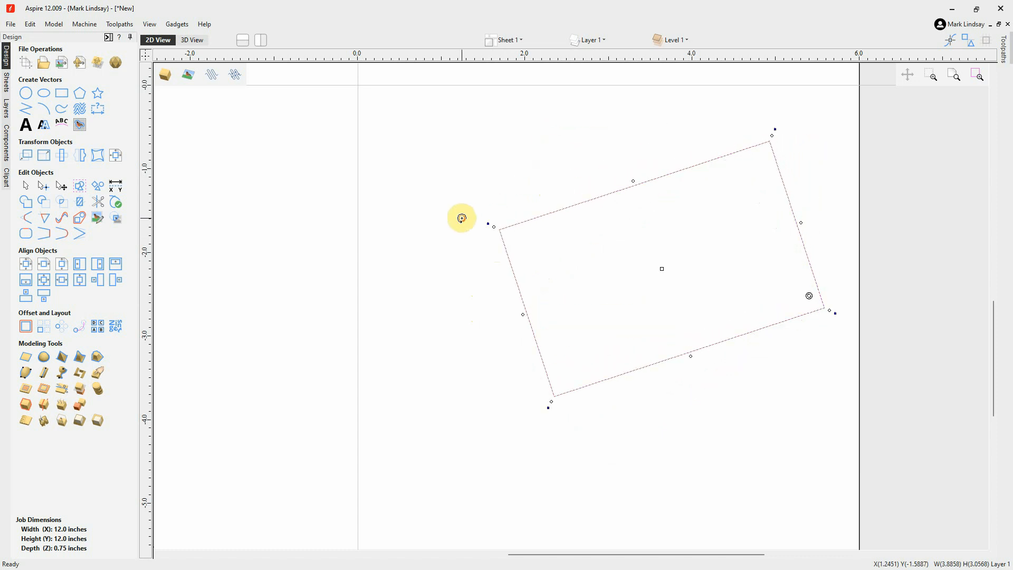
# Place the rectangle's rotation pivot outside the shape, in the job's lower-left quadrant, and rotate the rectangle about it
pyautogui.scroll(-1, 472, 230)
pyautogui.scroll(-2, 533, 277)
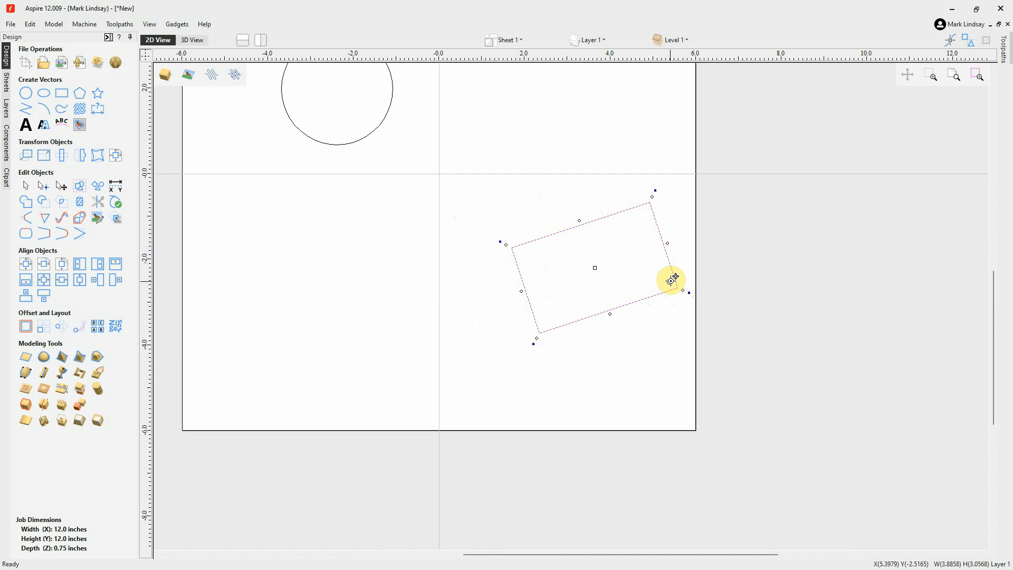
pyautogui.moveTo(670, 281)
pyautogui.mouseDown()
pyautogui.moveTo(373, 249)
pyautogui.moveTo(326, 263)
pyautogui.moveTo(323, 280)
pyautogui.mouseUp()
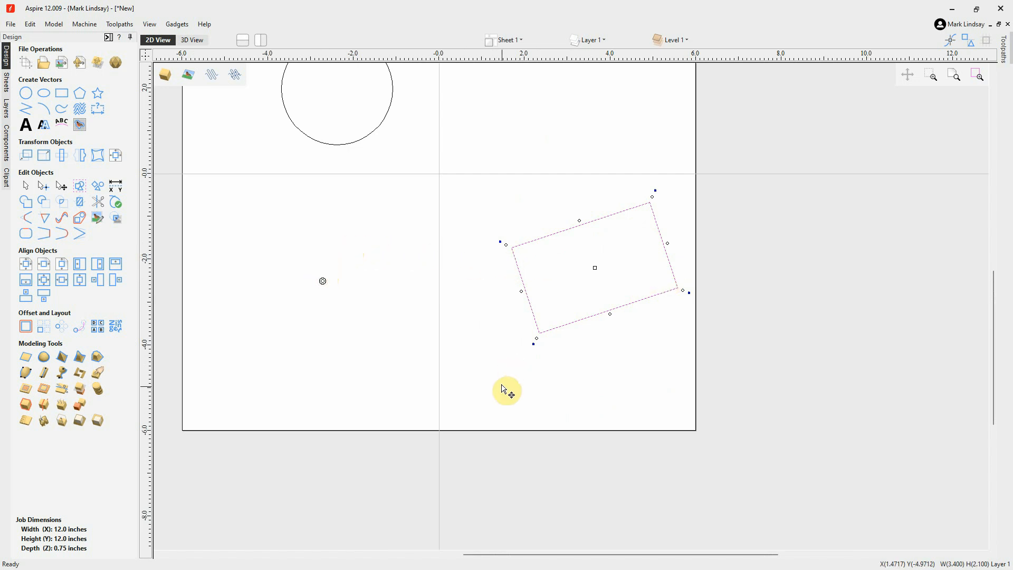
pyautogui.moveTo(533, 344); pyautogui.dragTo(552, 274)
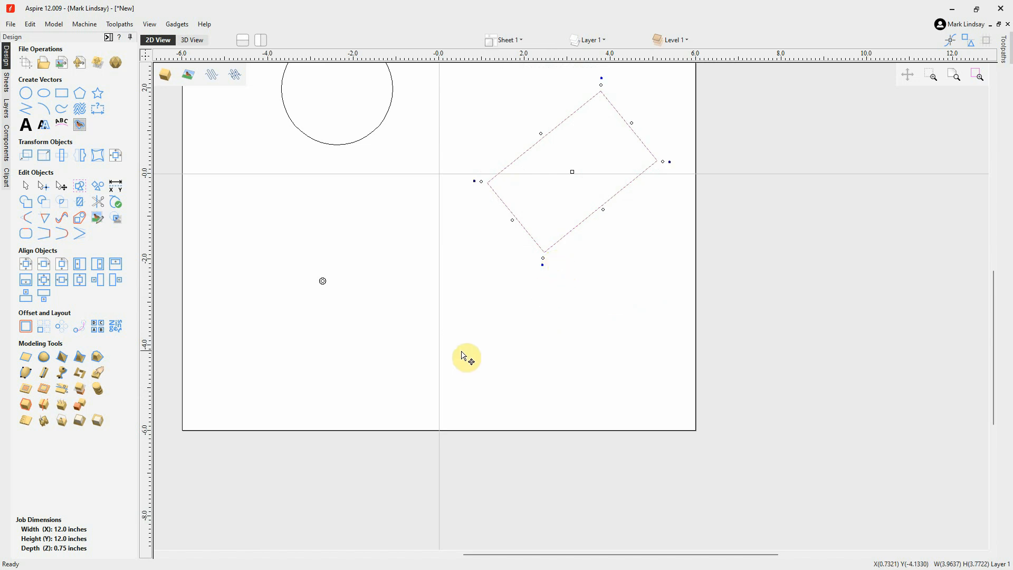
pyautogui.scroll(-1, 590, 369)
pyautogui.scroll(-1, 589, 369)
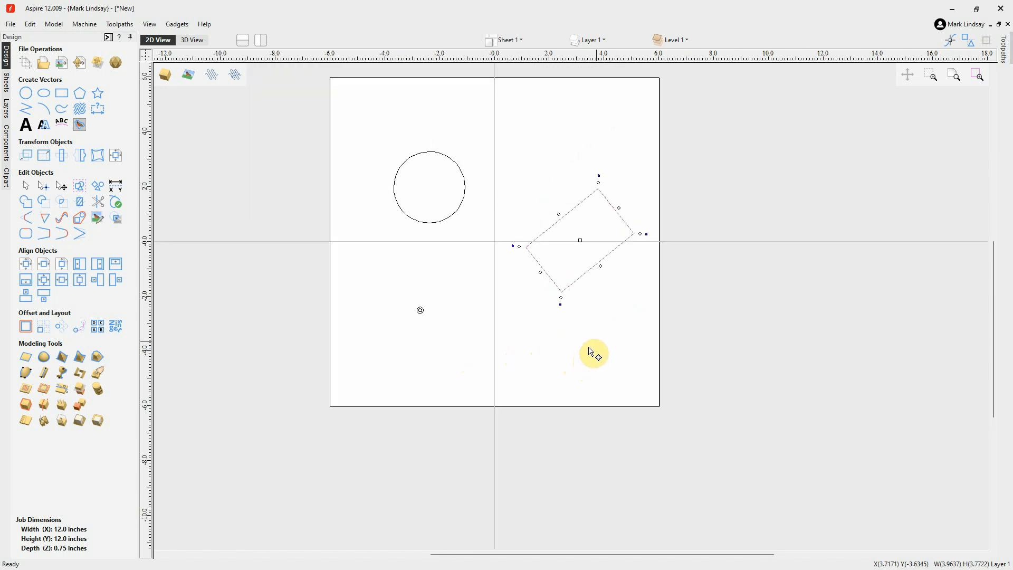
# Clear the selection, select the rotated rectangle again, and delete it
pyautogui.click(591, 351)
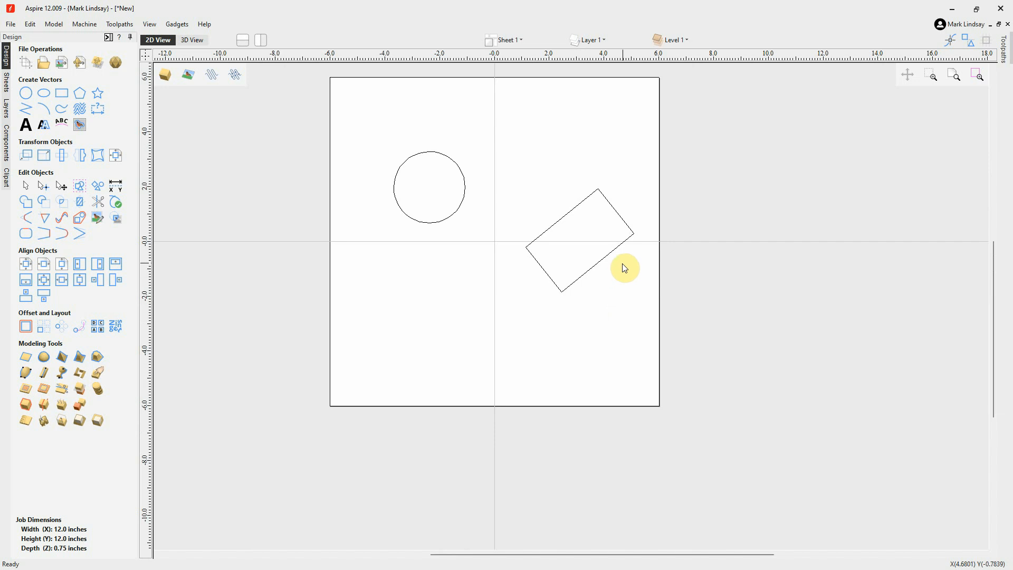
pyautogui.moveTo(622, 265); pyautogui.dragTo(516, 310)
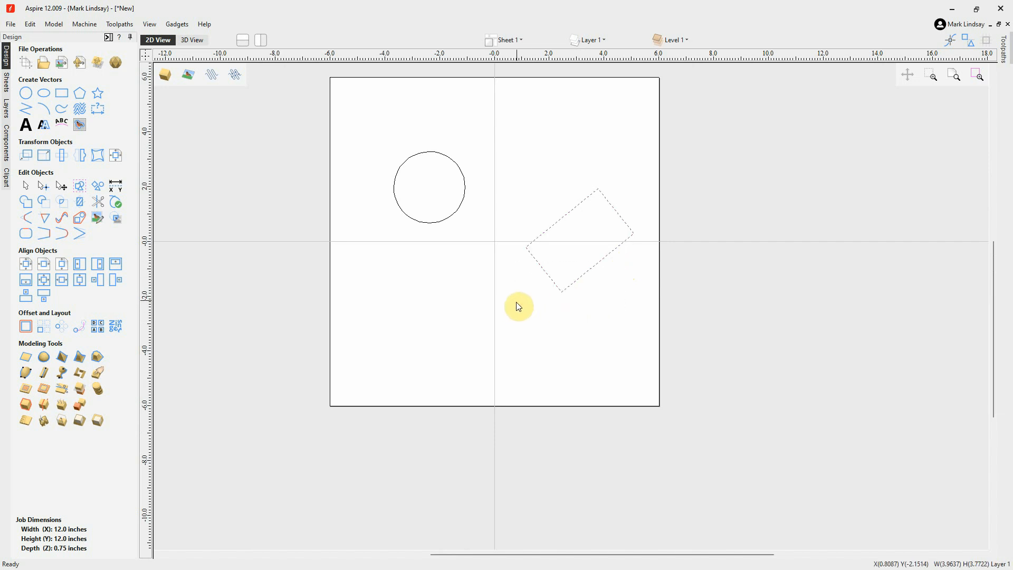
pyautogui.press('Delete')
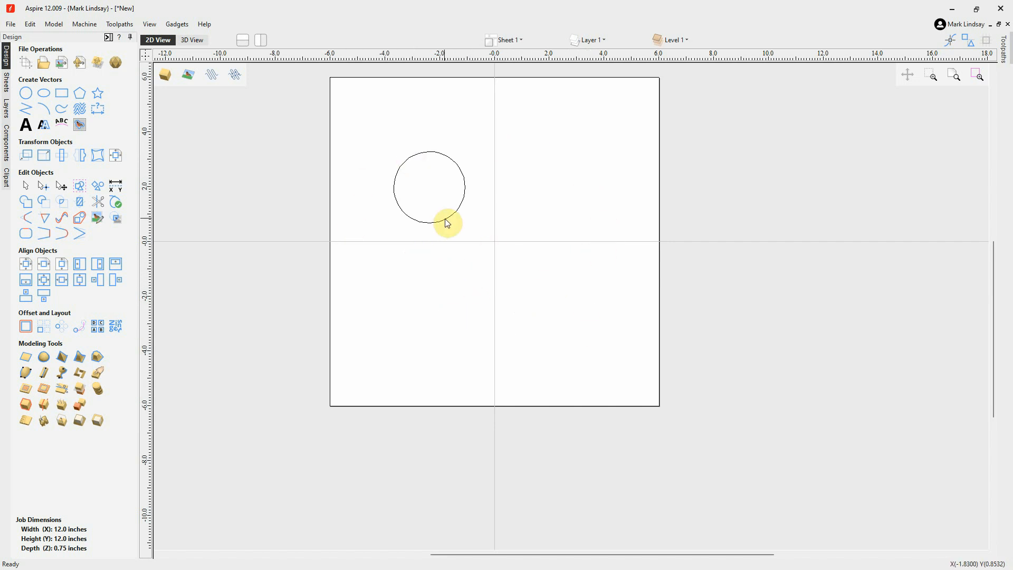
# Move the circle's centre to absolute position X -3.0, Y 3.0 inches using Move Selection
pyautogui.moveTo(444, 200); pyautogui.dragTo(414, 234)
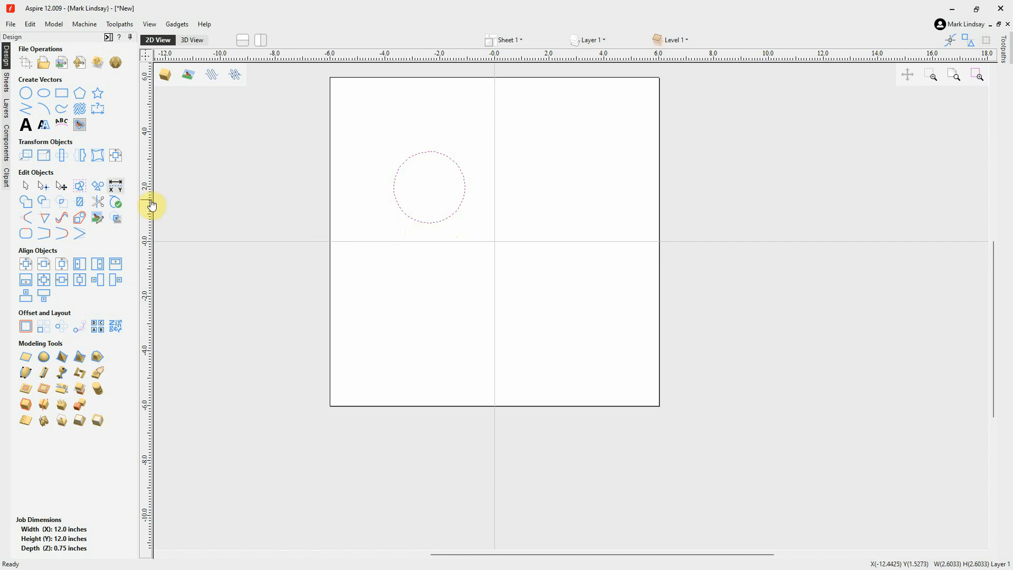
pyautogui.click(27, 158)
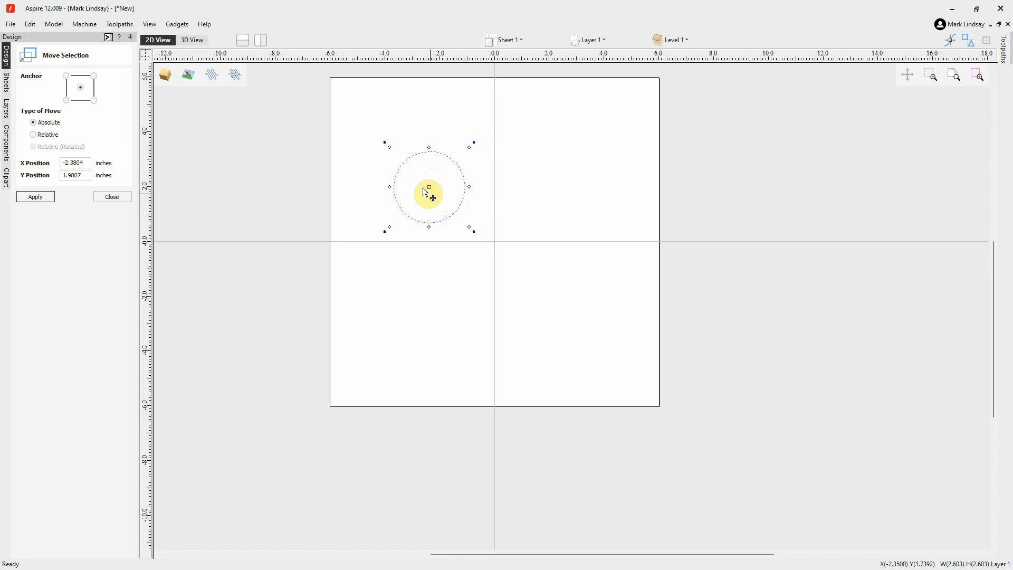
pyautogui.scroll(1, 420, 178)
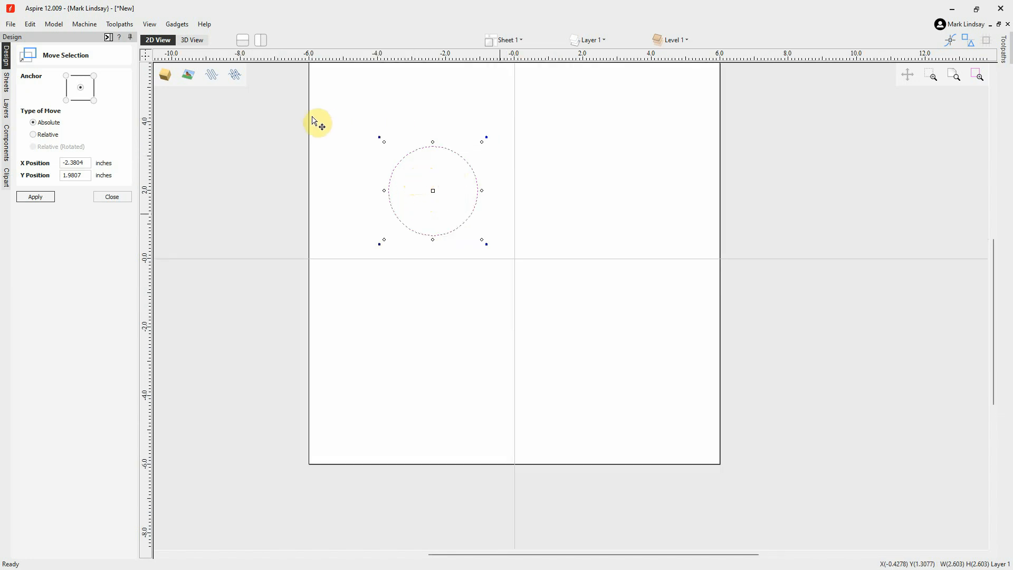
pyautogui.click(549, 238)
pyautogui.moveTo(549, 236); pyautogui.dragTo(551, 285, button='middle')
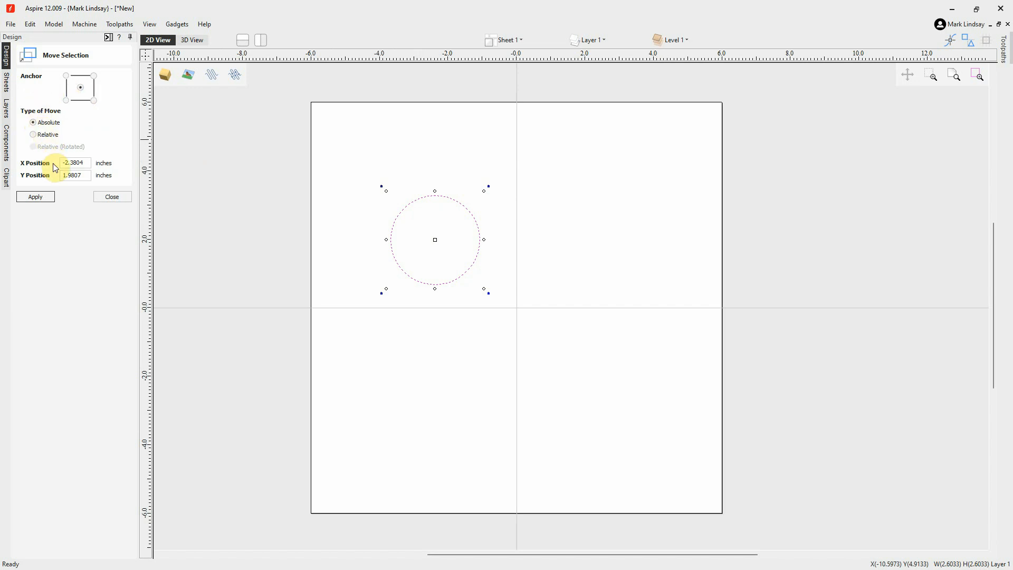
pyautogui.moveTo(86, 162); pyautogui.dragTo(45, 163)
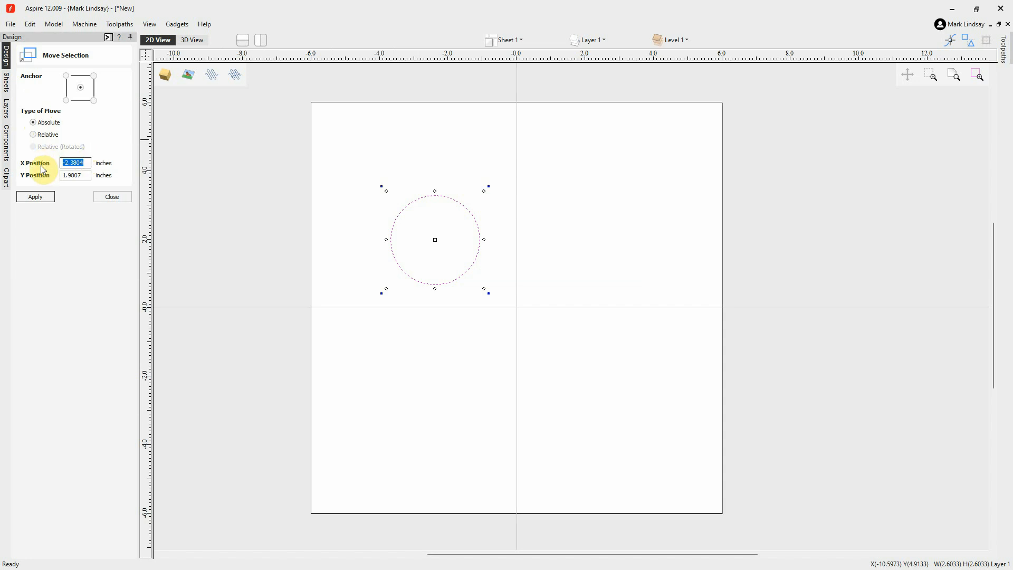
pyautogui.write('-3.0')
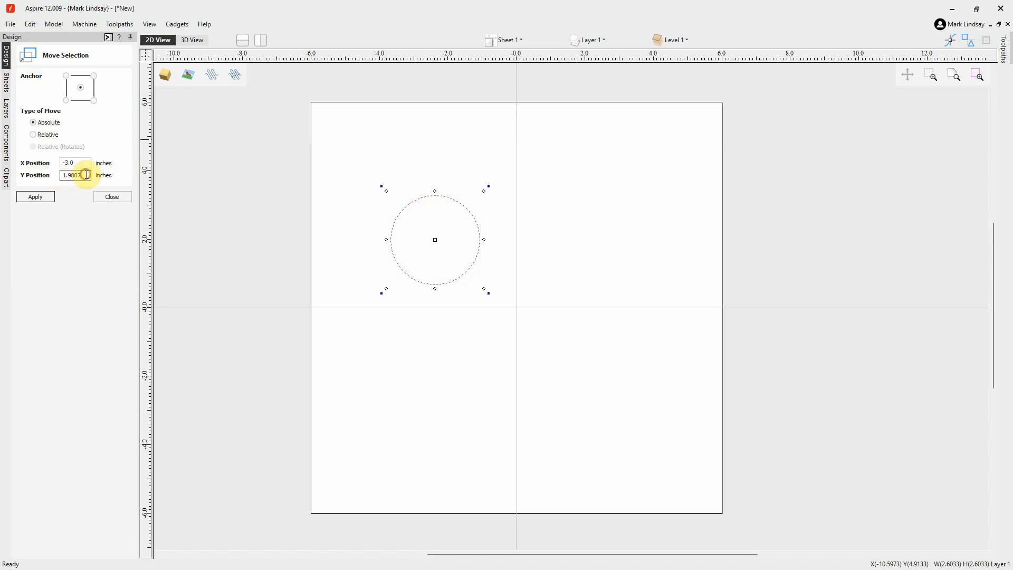
pyautogui.moveTo(87, 176); pyautogui.dragTo(50, 174)
pyautogui.write('3')
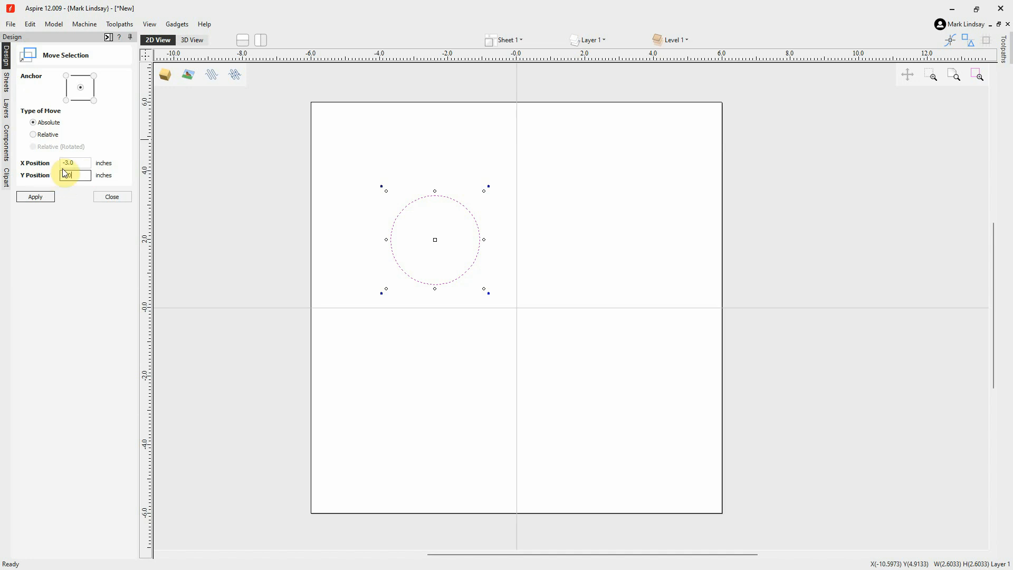
pyautogui.click(37, 199)
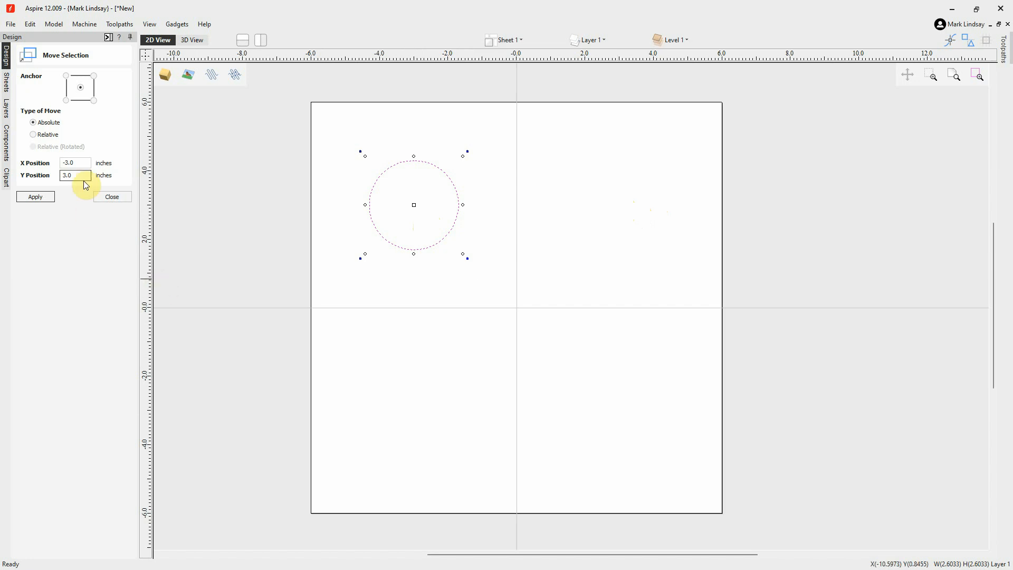
# Try moving the circle to absolute position X 3.0, Y 3.0 inches, then undo that move
pyautogui.click(78, 165)
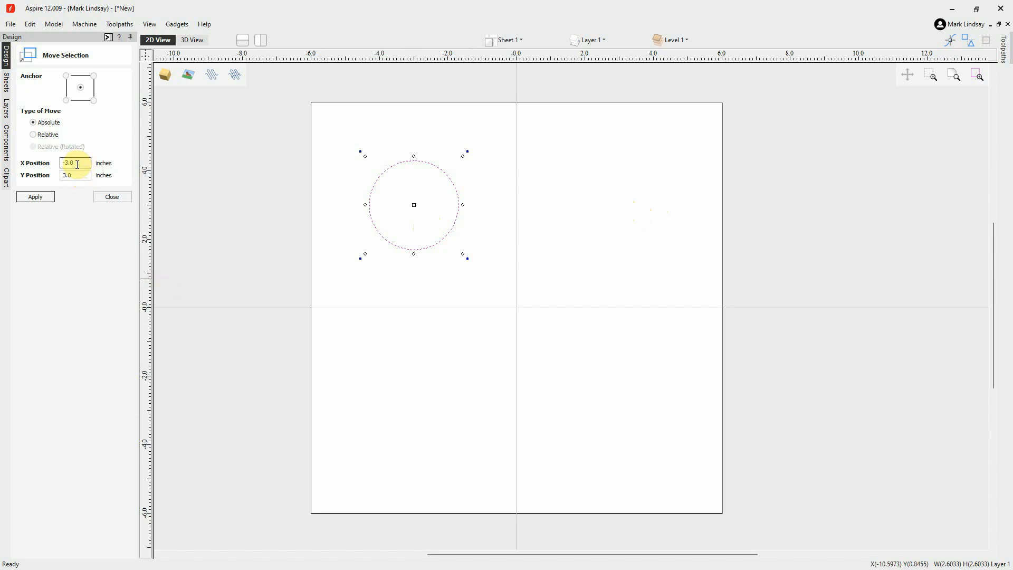
pyautogui.click(65, 164)
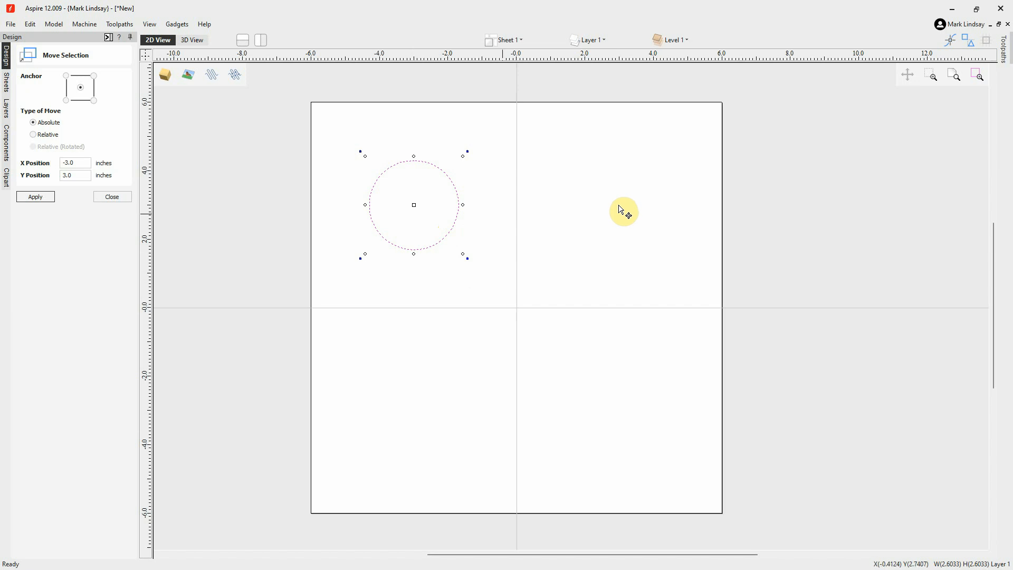
pyautogui.doubleClick(63, 160)
pyautogui.write('-3.0')
pyautogui.press('BackSpace')
pyautogui.click(73, 175)
pyautogui.click(44, 196)
pyautogui.hotkey('ctrl', 'z')
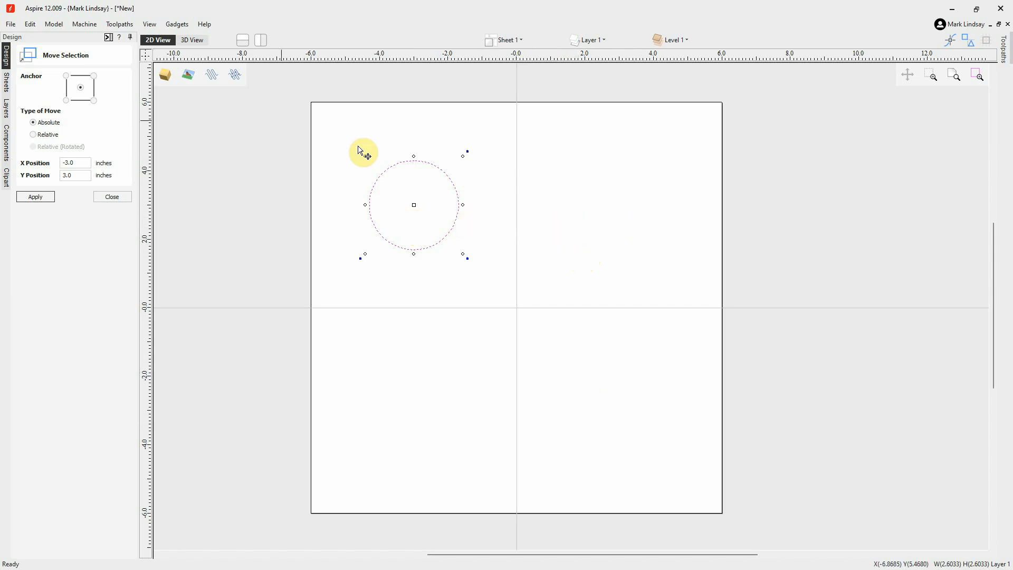
# Shift the circle by a relative X move of 6.0 inches using Move Selection
pyautogui.click(33, 135)
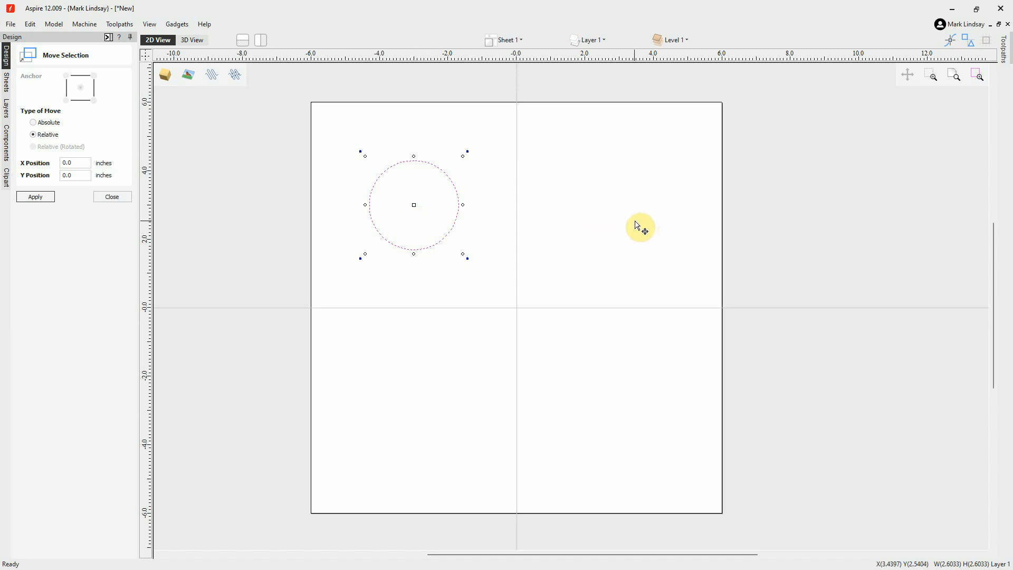
pyautogui.click(81, 163)
pyautogui.moveTo(81, 163); pyautogui.dragTo(63, 161)
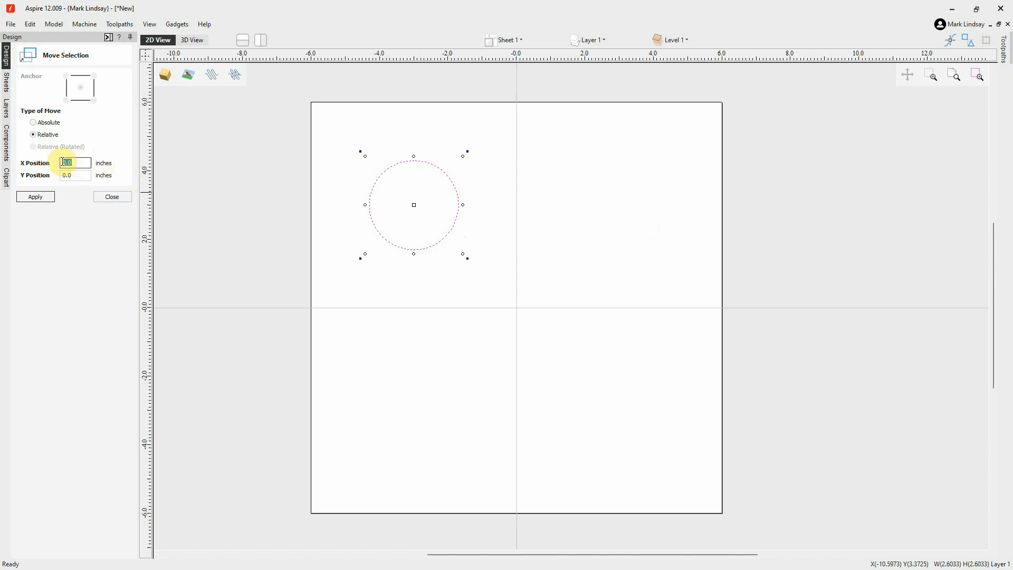
pyautogui.write('6')
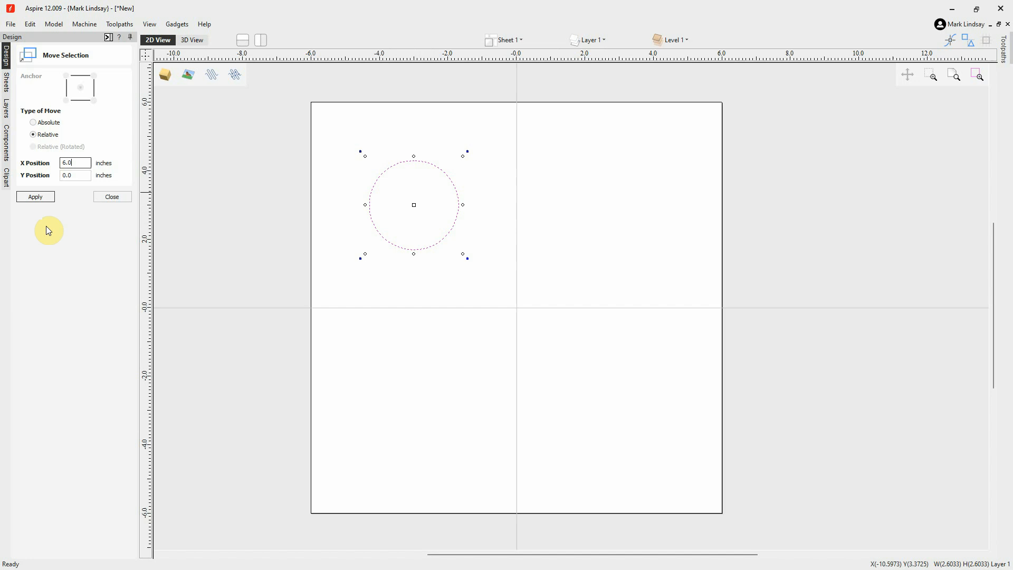
pyautogui.click(35, 200)
# Shift the circle by a relative X move of -1.0 inches and close Move Selection
pyautogui.click(64, 163)
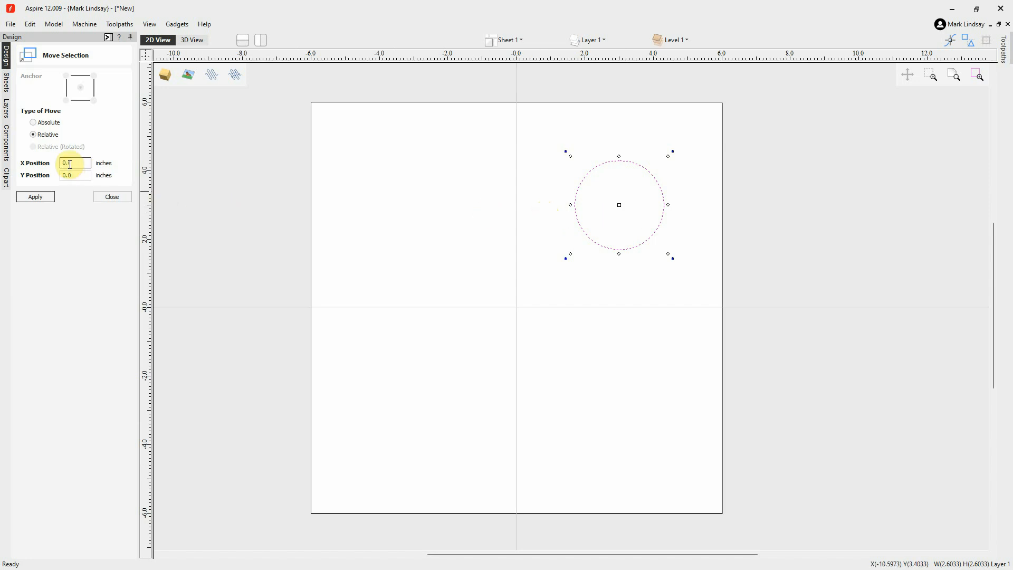
pyautogui.doubleClick(64, 163)
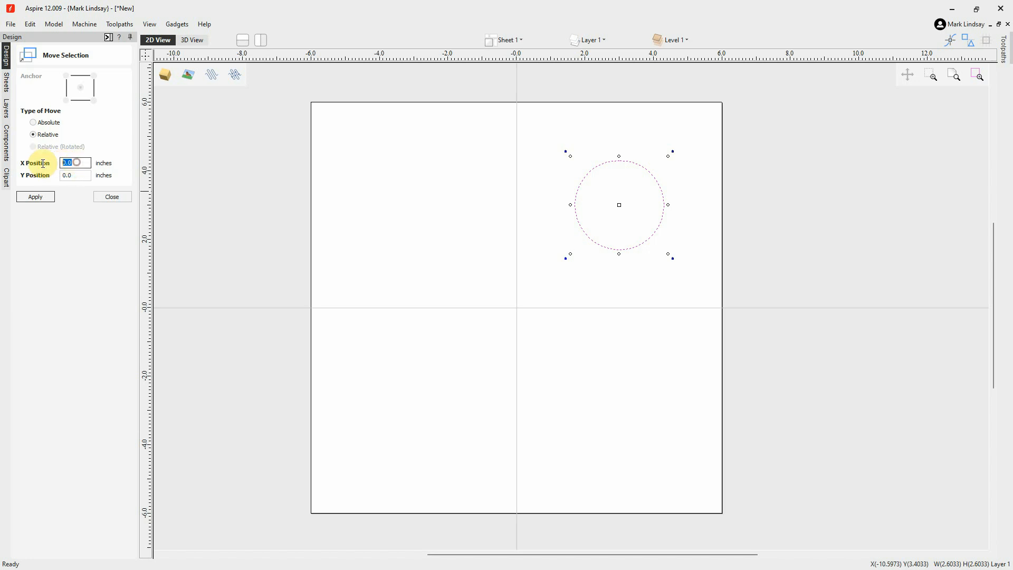
pyautogui.write('-1')
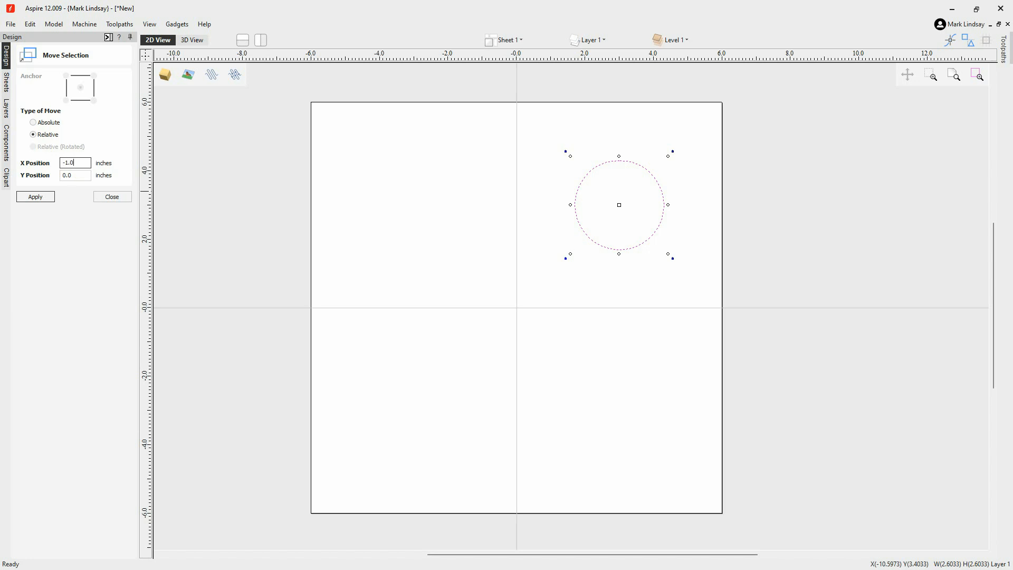
pyautogui.click(30, 199)
pyautogui.click(33, 197)
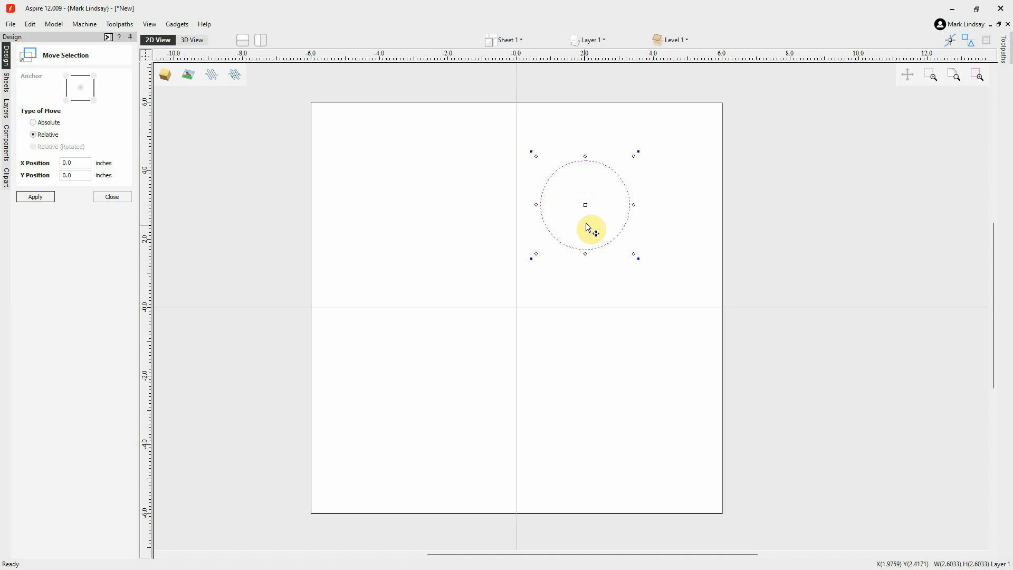
pyautogui.click(113, 197)
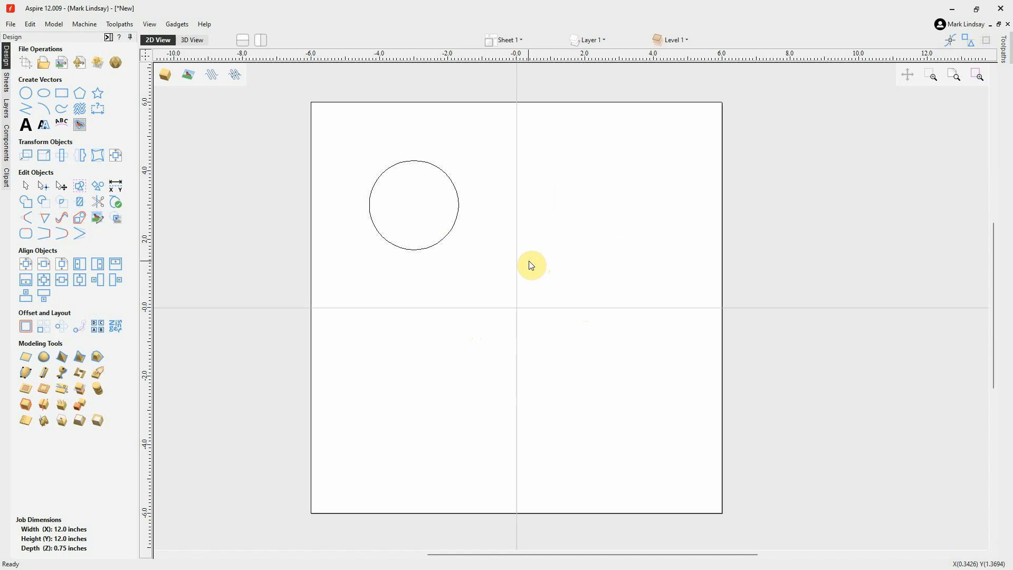
# Try moving the circle by its centre handle into the job's lower-right quadrant, then undo that move
pyautogui.click(432, 245)
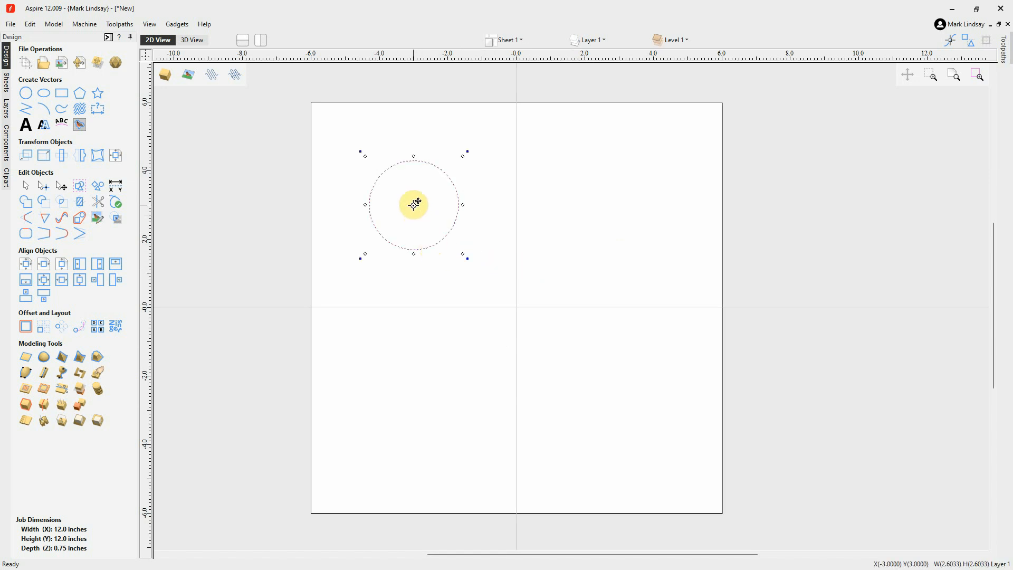
pyautogui.moveTo(413, 205); pyautogui.dragTo(616, 404)
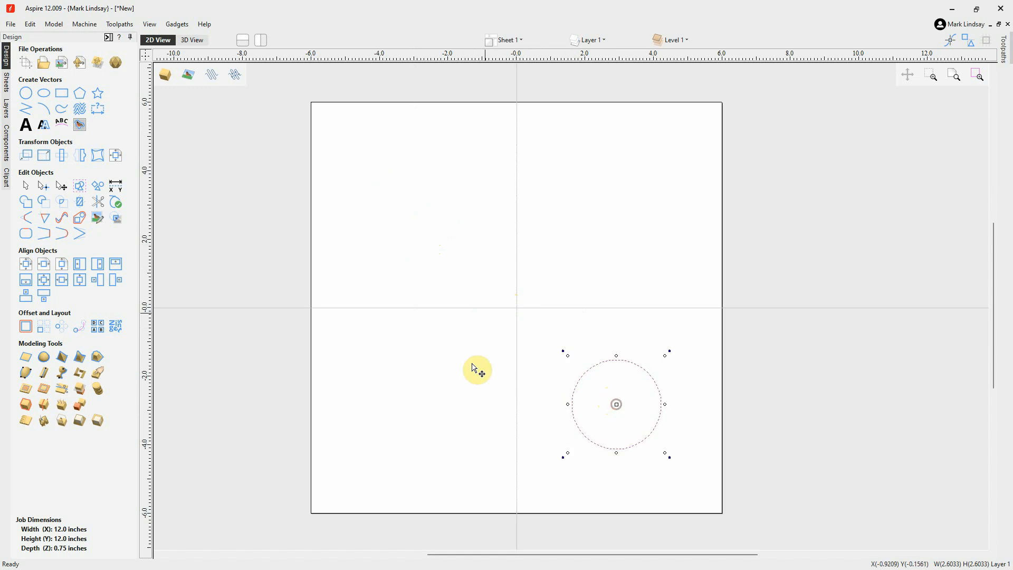
pyautogui.click(452, 405)
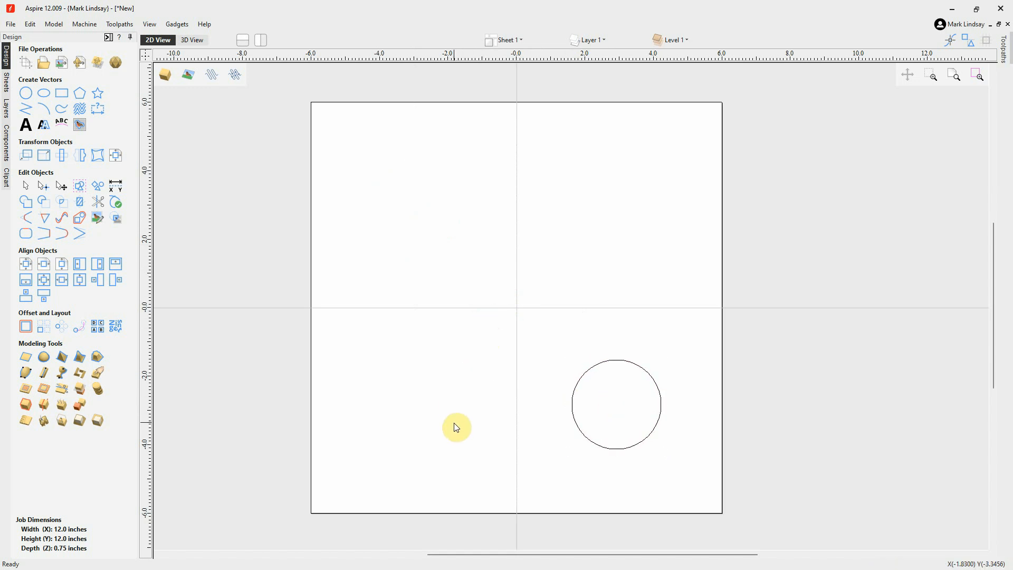
pyautogui.hotkey('ctrl', 'z')
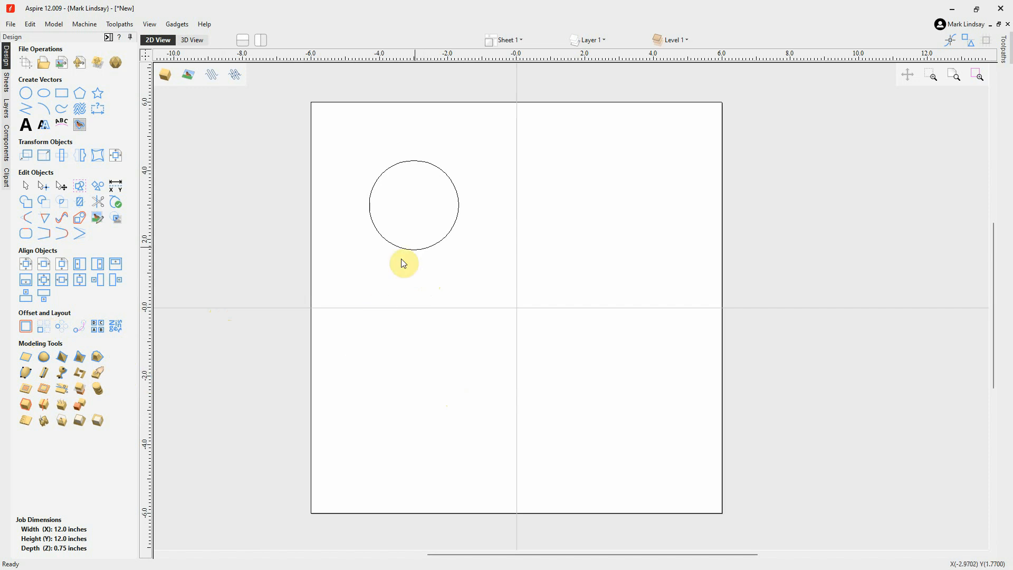
# Select the circle in the upper-left quadrant, copy it, and paste the duplicate over the original
pyautogui.click(415, 249)
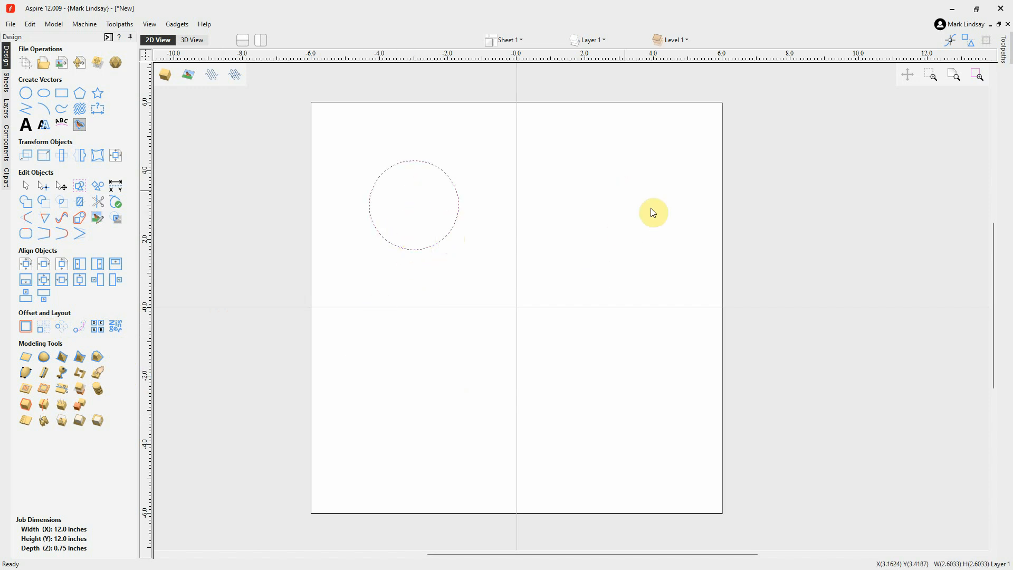
pyautogui.click(606, 193)
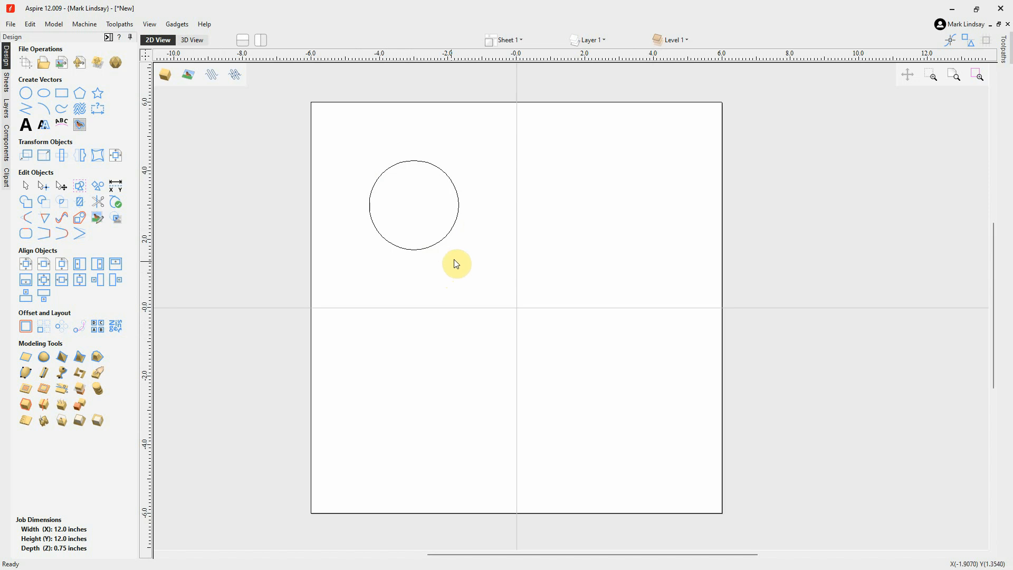
pyautogui.click(472, 218)
pyautogui.moveTo(473, 217); pyautogui.dragTo(430, 259)
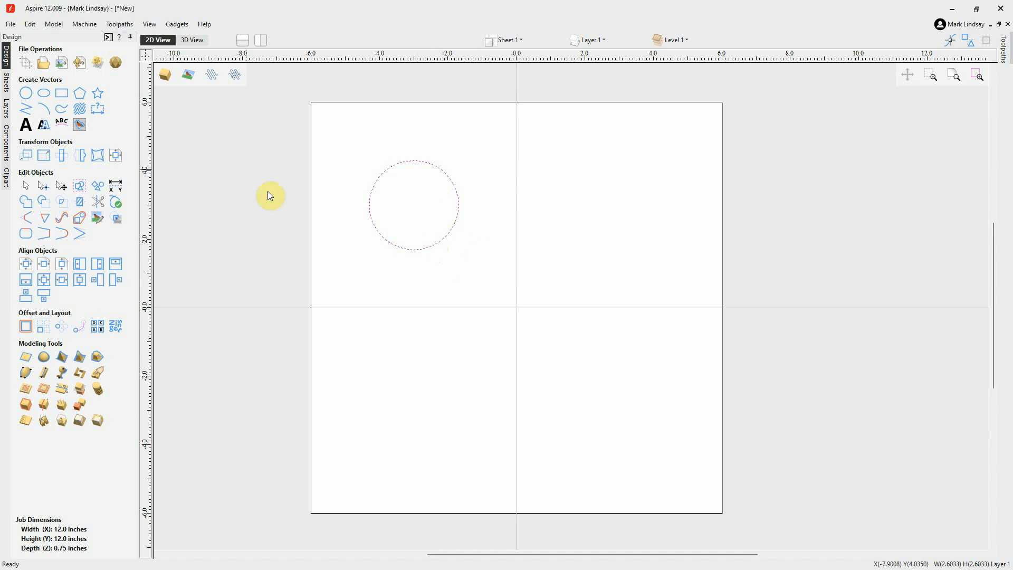
pyautogui.click(31, 24)
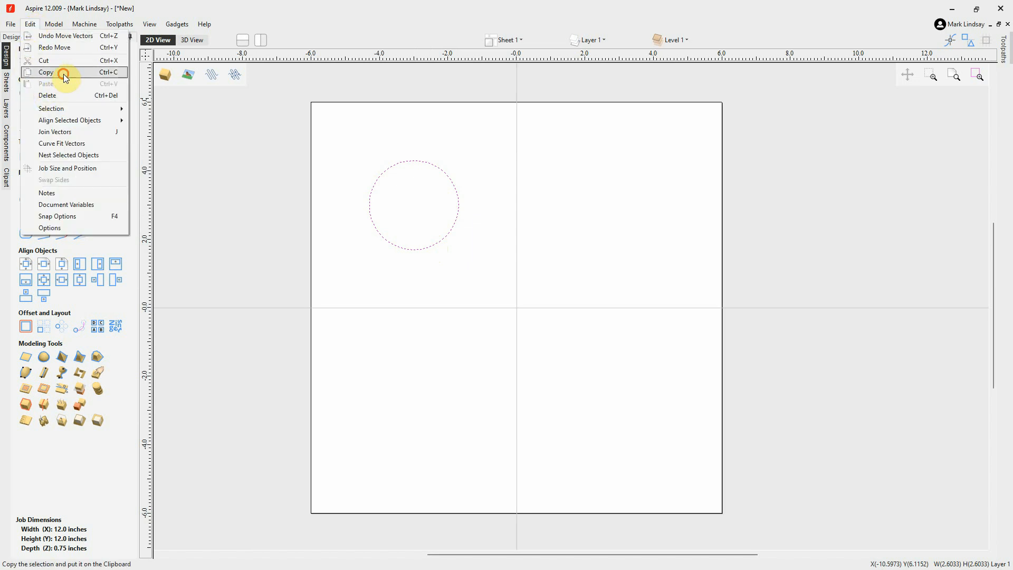
pyautogui.click(64, 77)
pyautogui.click(32, 24)
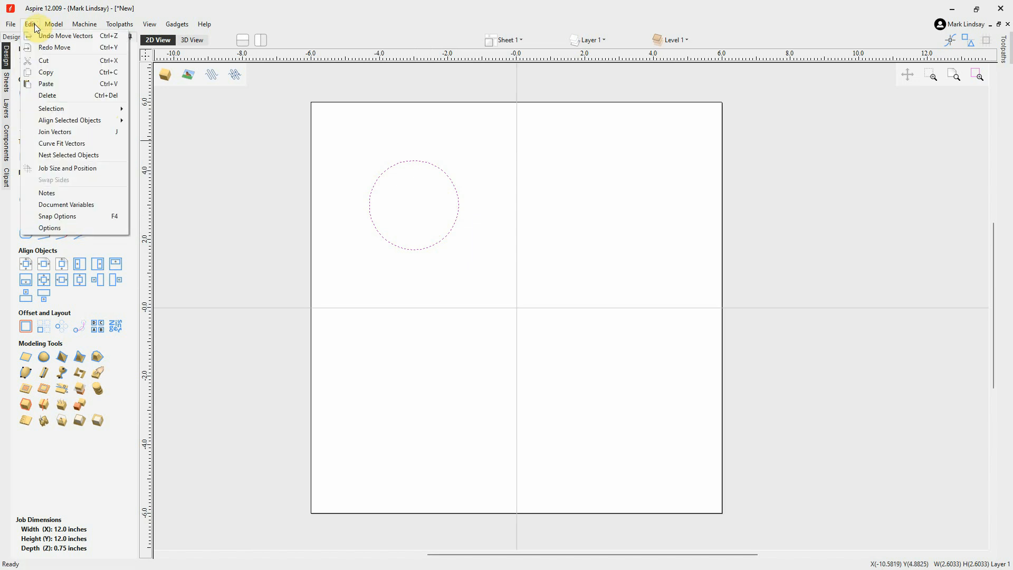
pyautogui.click(46, 83)
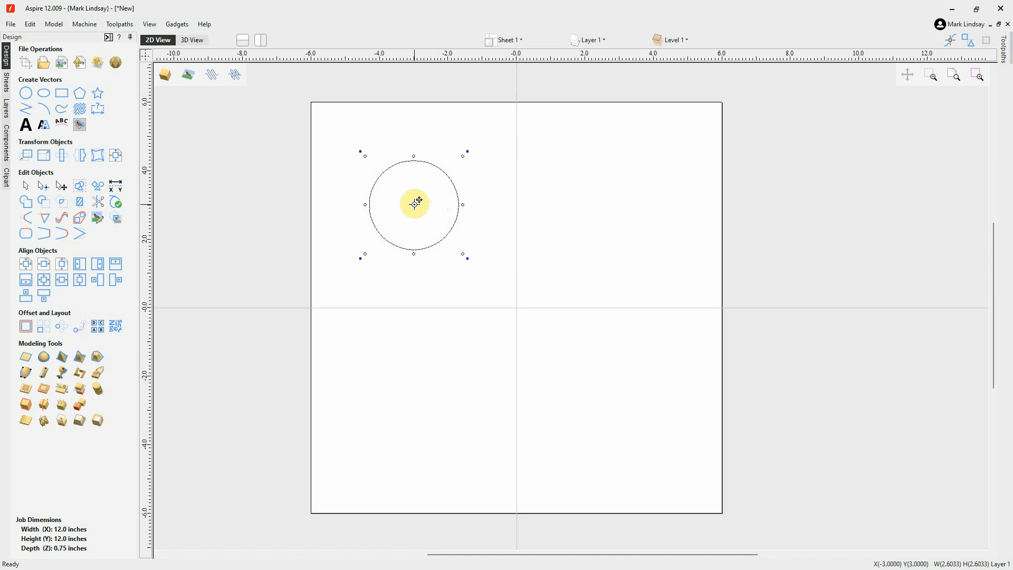
# Move the pasted circle horizontally into the upper-right quadrant, then undo the move and the paste
pyautogui.click(419, 201)
pyautogui.moveTo(416, 203); pyautogui.dragTo(628, 207)
pyautogui.click(566, 336)
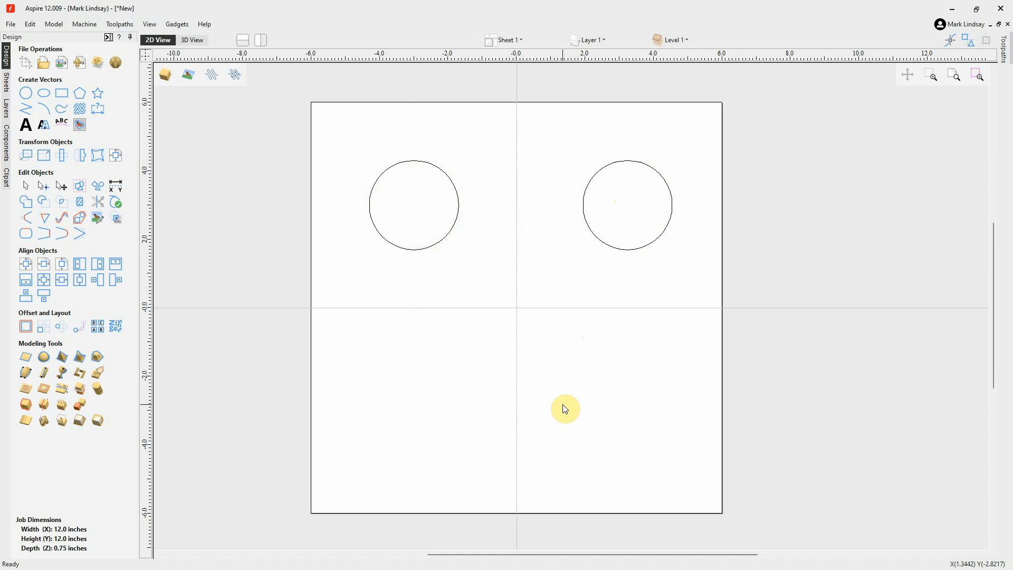
pyautogui.hotkey('ctrl', 'z')
# Paste another copy of the circle, move it horizontally into the upper-right quadrant, then undo the duplication
pyautogui.click(433, 247)
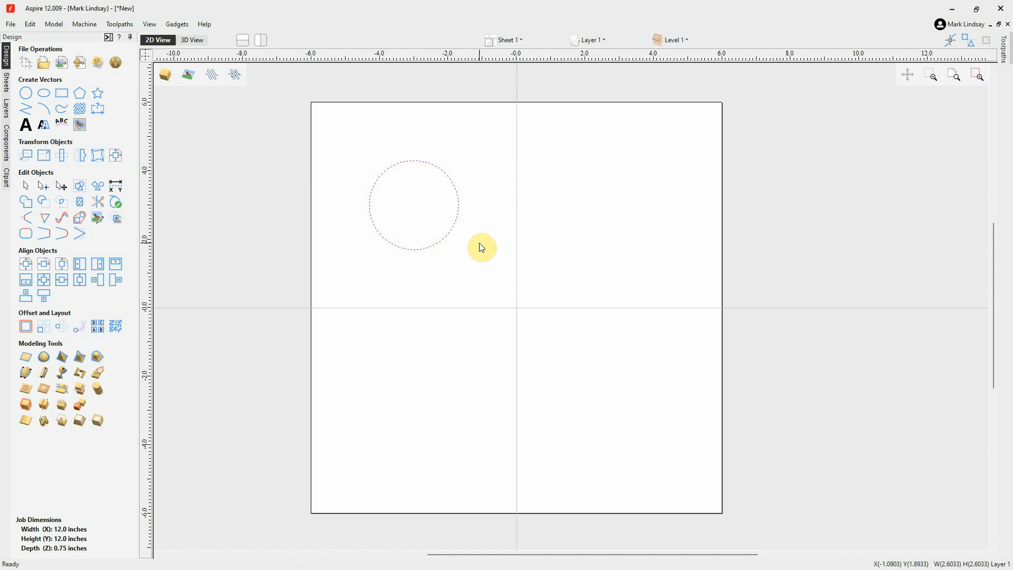
pyautogui.hotkey('ctrl', 'v')
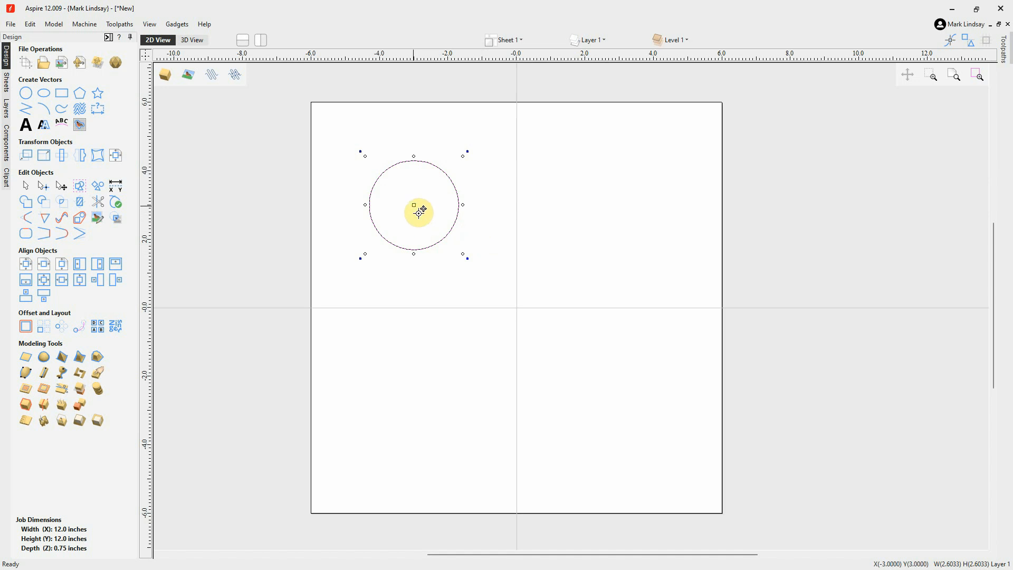
pyautogui.moveTo(415, 204); pyautogui.dragTo(622, 210)
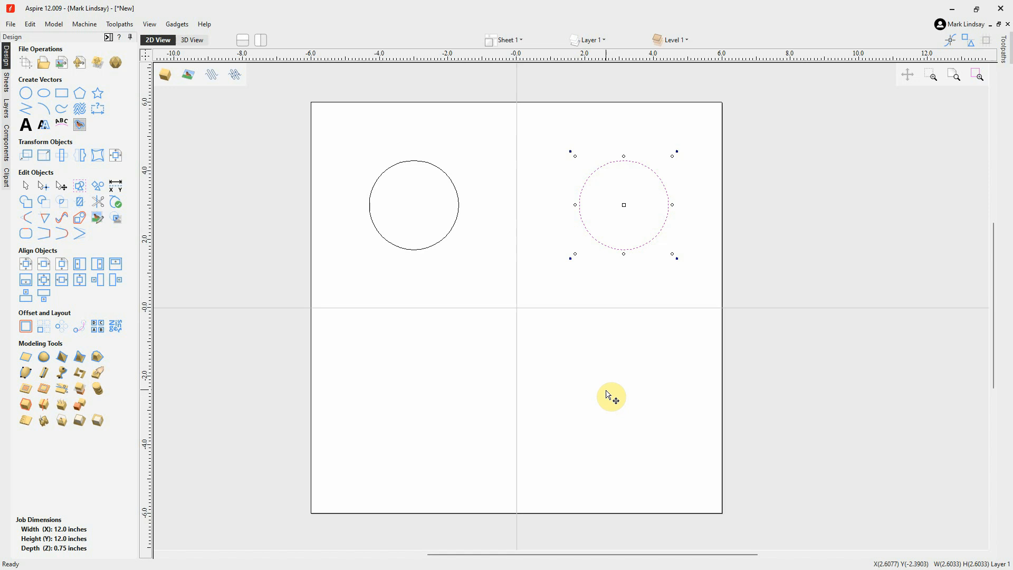
pyautogui.hotkey('ctrl', 'z')
pyautogui.click(608, 395)
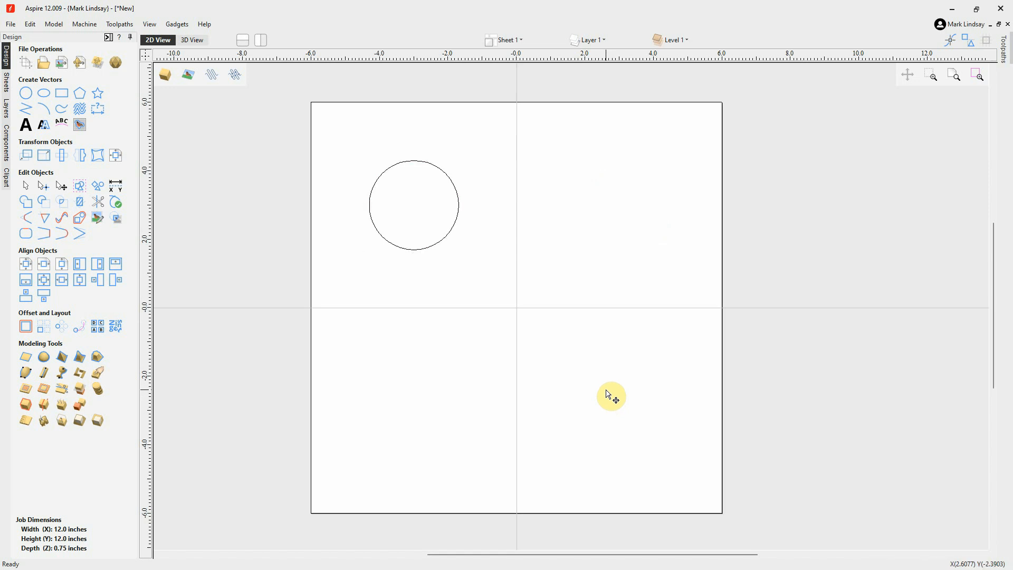
# Duplicate the circle directly by its centre handle, placing the copy level with it at about X 3.2, Y 3.0 inches
pyautogui.click(443, 240)
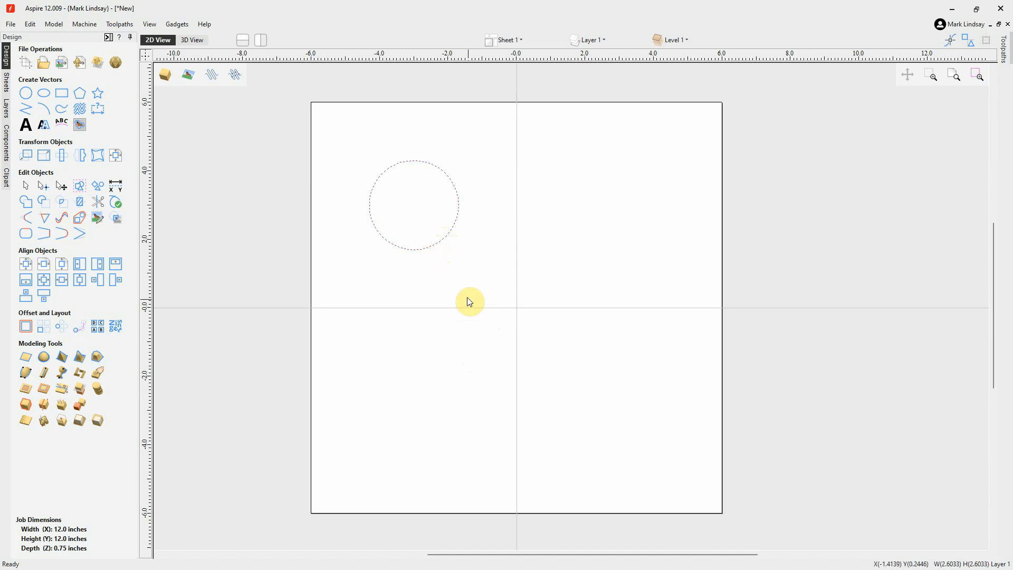
pyautogui.click(436, 244)
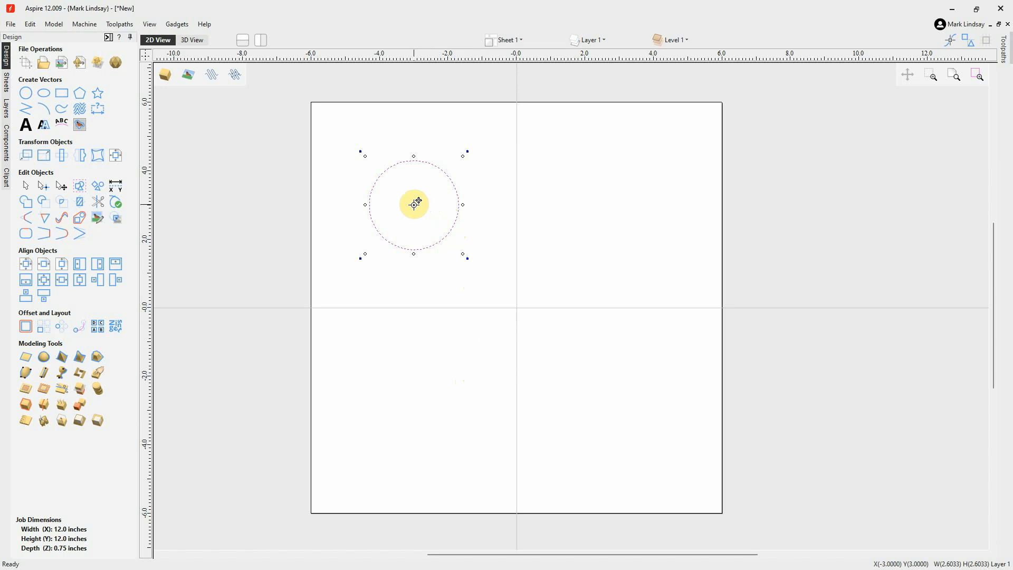
pyautogui.moveTo(414, 204); pyautogui.dragTo(624, 204)
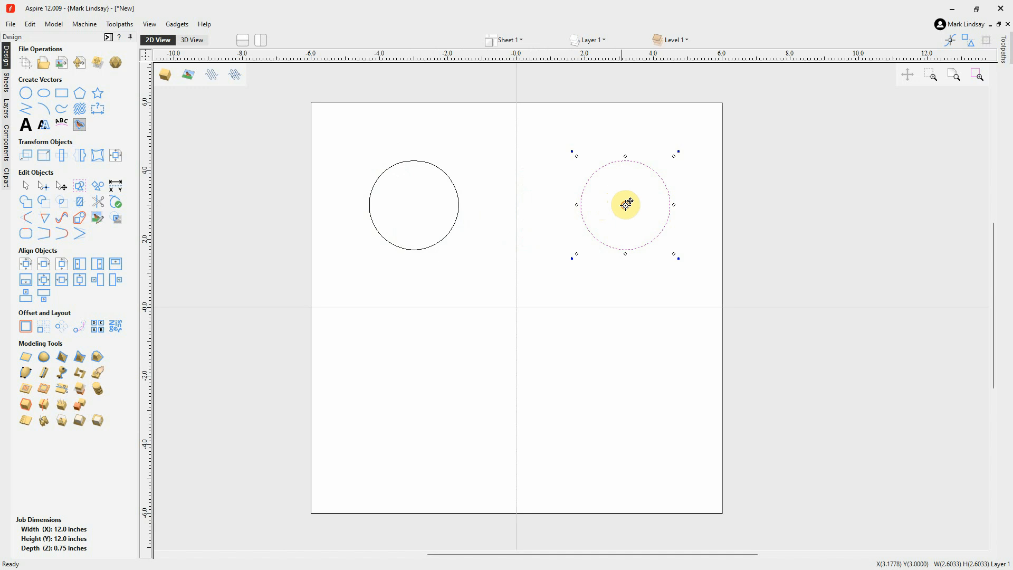
pyautogui.click(614, 395)
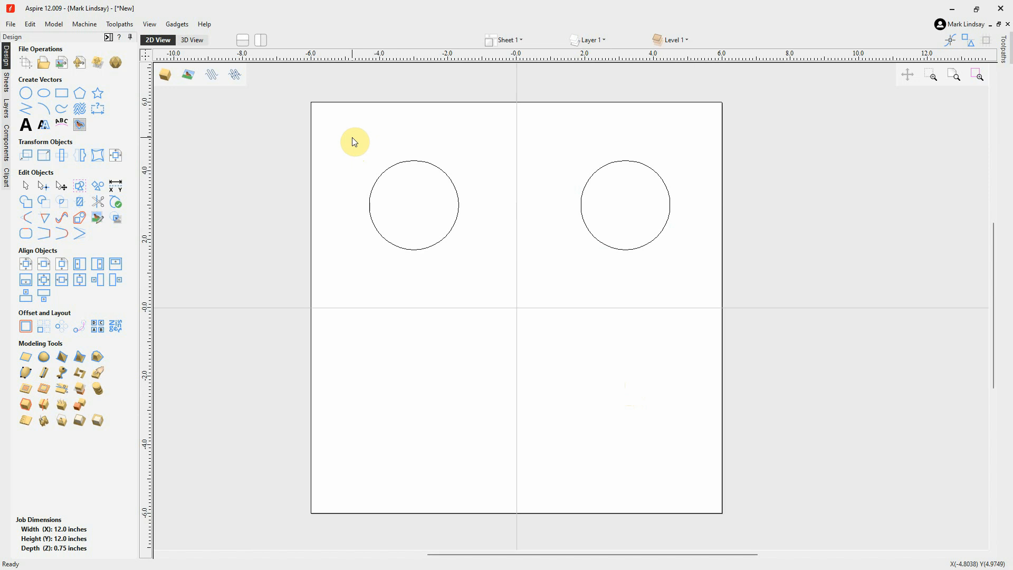
# Select both circles together and duplicate them straight down into the lower half of the job
pyautogui.moveTo(352, 137); pyautogui.dragTo(693, 286)
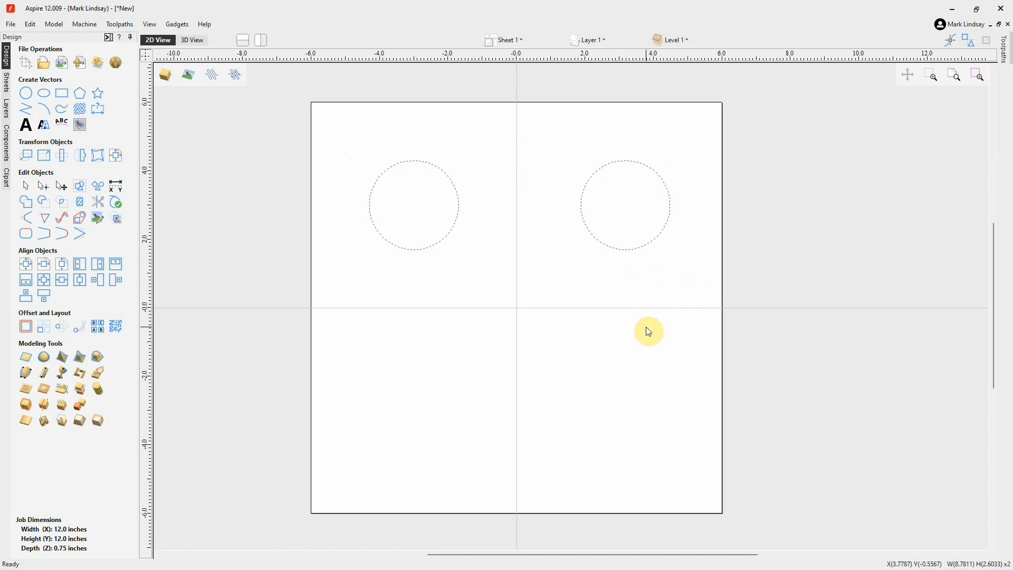
pyautogui.click(610, 251)
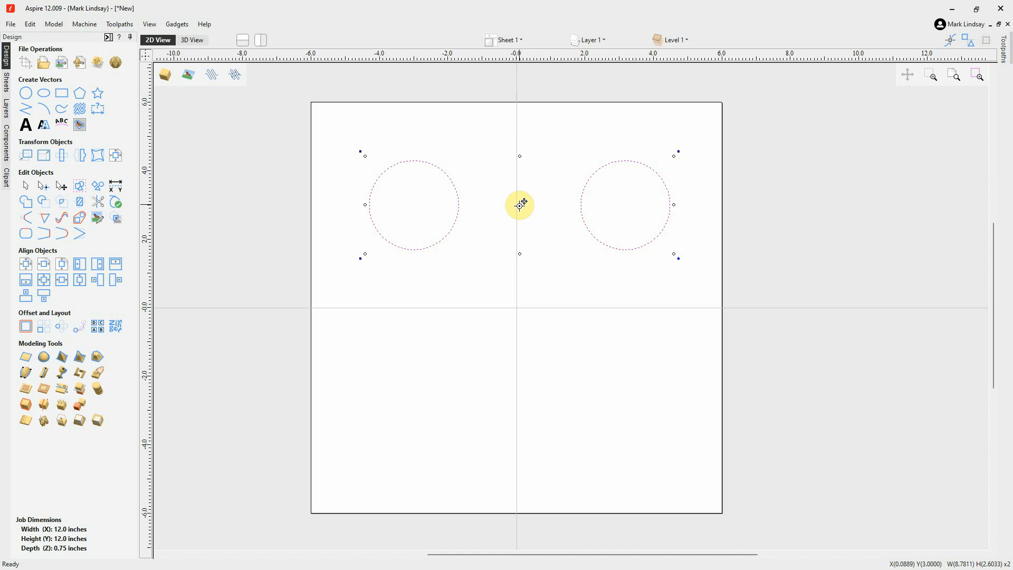
pyautogui.moveTo(520, 205); pyautogui.dragTo(525, 401)
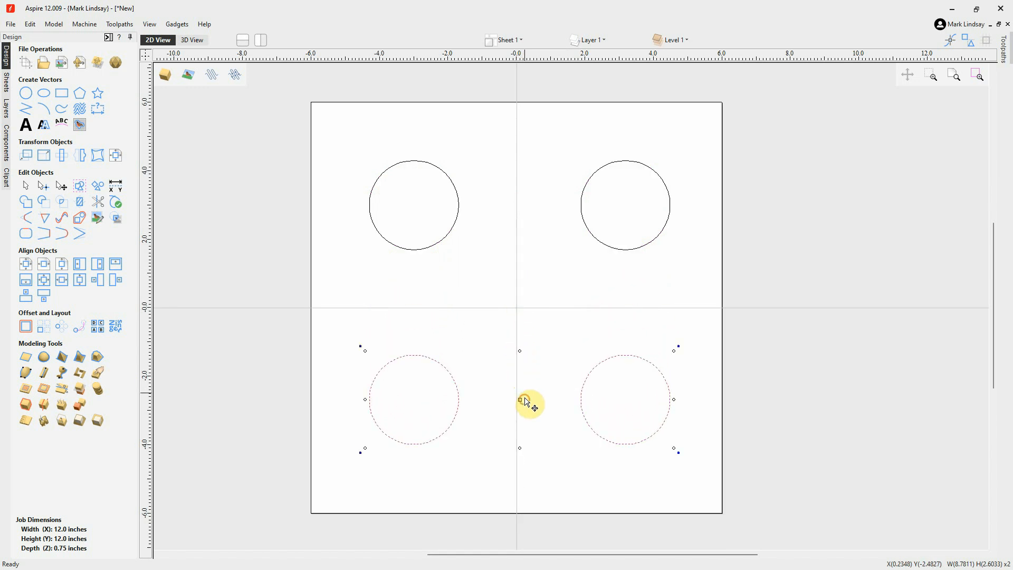
pyautogui.click(556, 287)
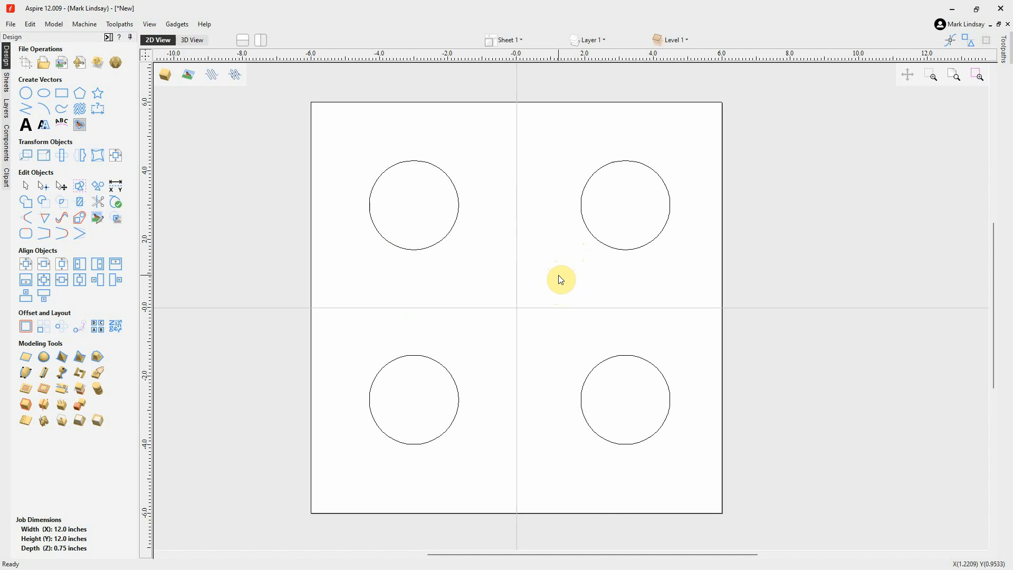
# Move the upper-right circle diagonally down towards the job's centre and clear the selection
pyautogui.click(625, 249)
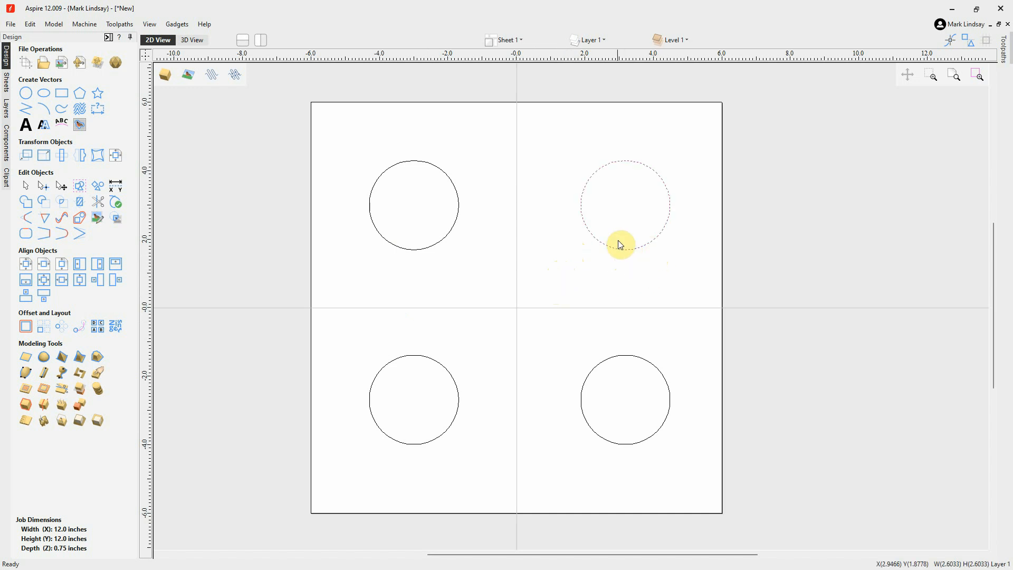
pyautogui.click(627, 250)
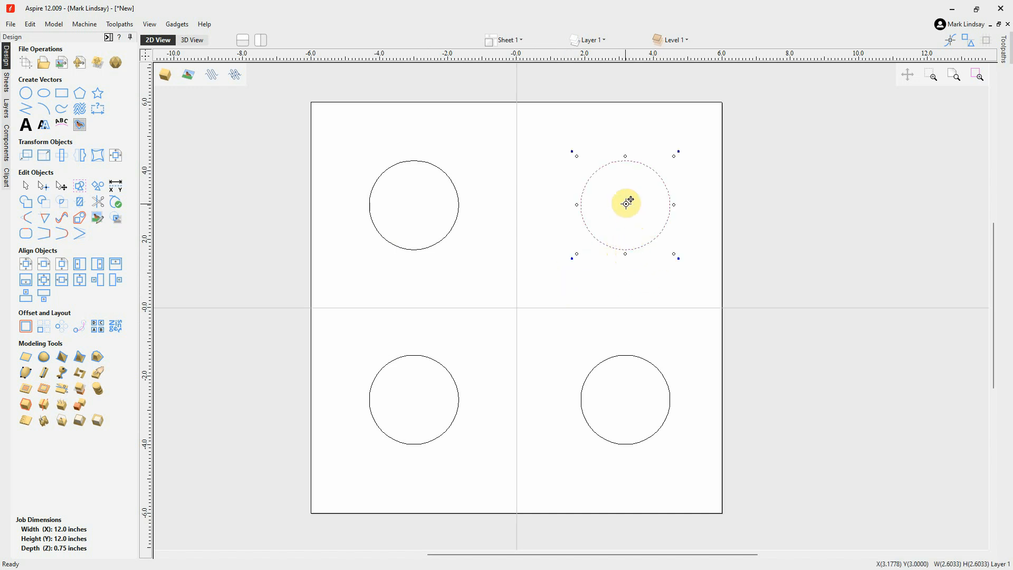
pyautogui.moveTo(626, 203); pyautogui.dragTo(596, 235)
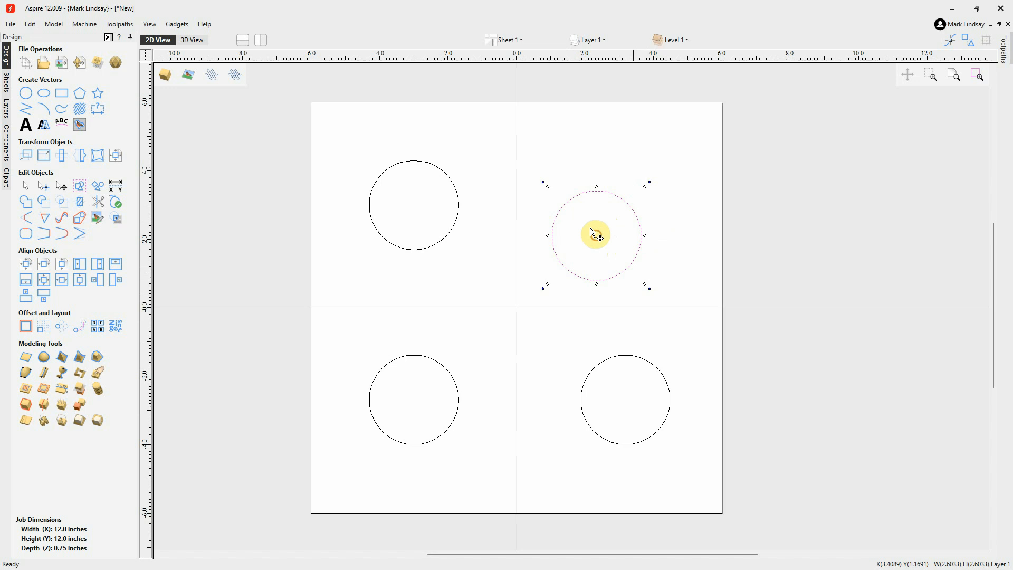
pyautogui.click(544, 346)
# Move the lower-right circle diagonally down and outward to about X 4.2, Y -3.9 inches
pyautogui.click(658, 369)
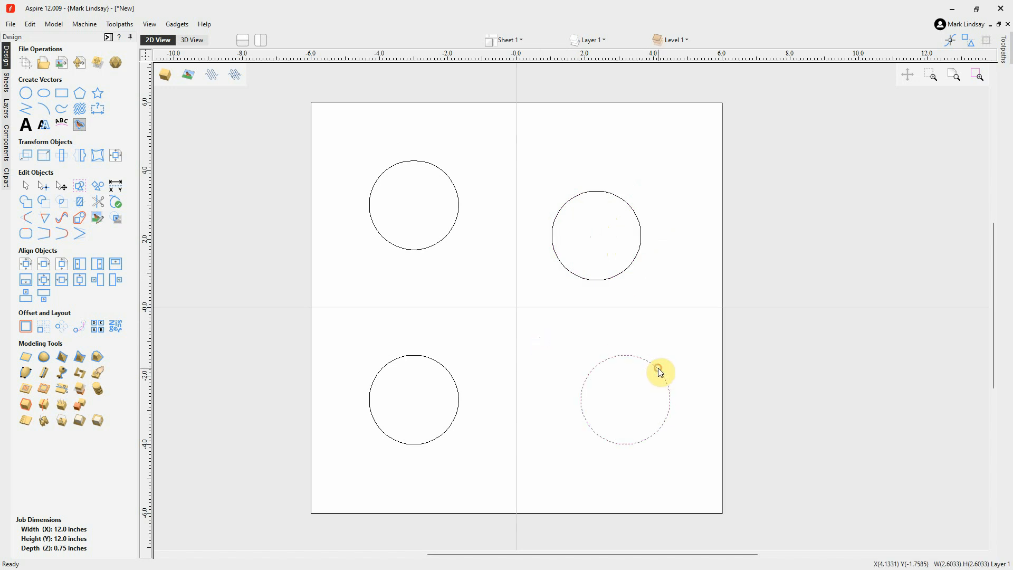
pyautogui.click(658, 369)
pyautogui.moveTo(626, 398); pyautogui.dragTo(658, 443)
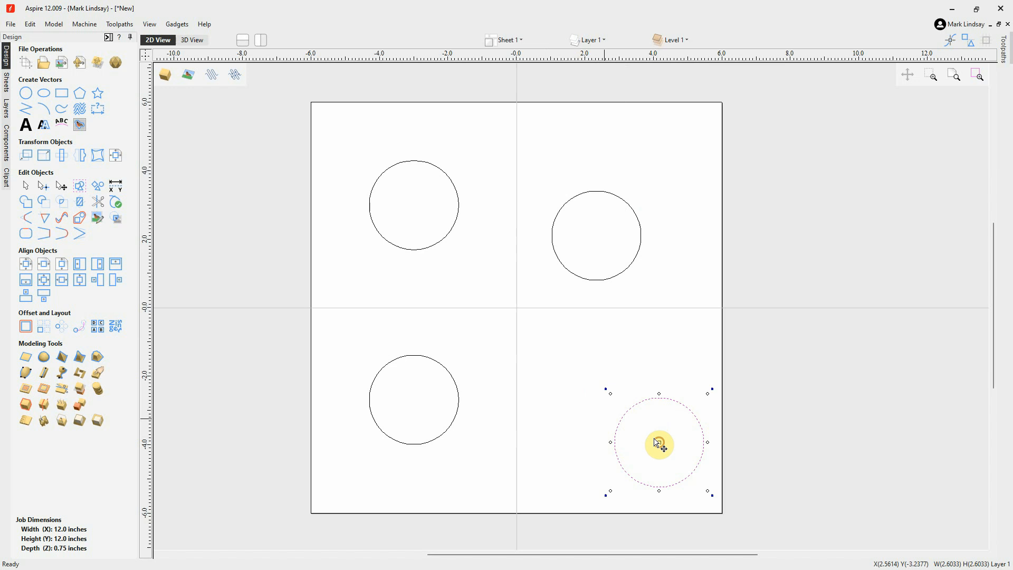
# Move the lower-left circle to about X -1.6, Y -3.9 inches and scale it down to about 1.17 inches across
pyautogui.click(457, 416)
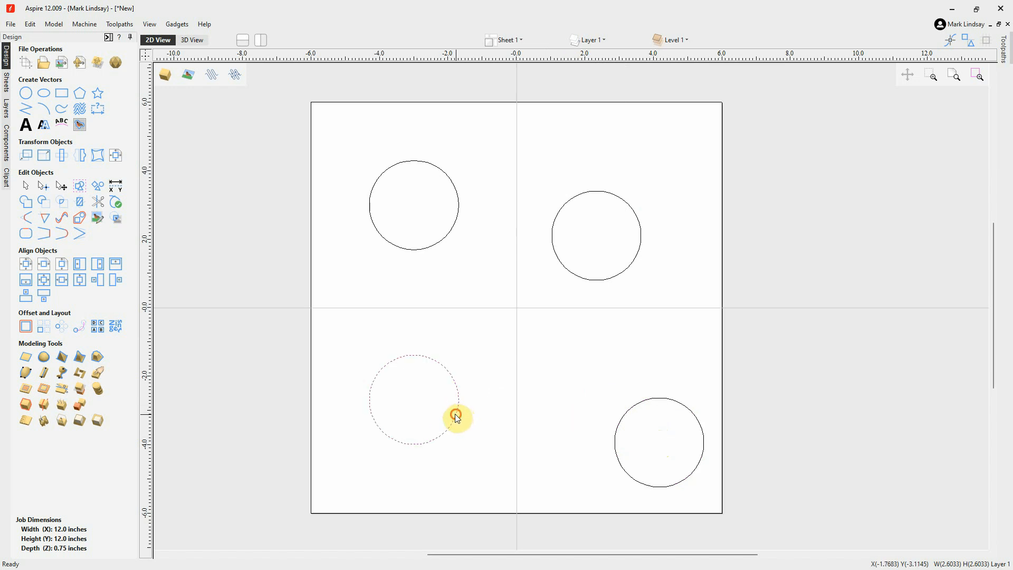
pyautogui.click(456, 416)
pyautogui.moveTo(411, 397); pyautogui.dragTo(459, 441)
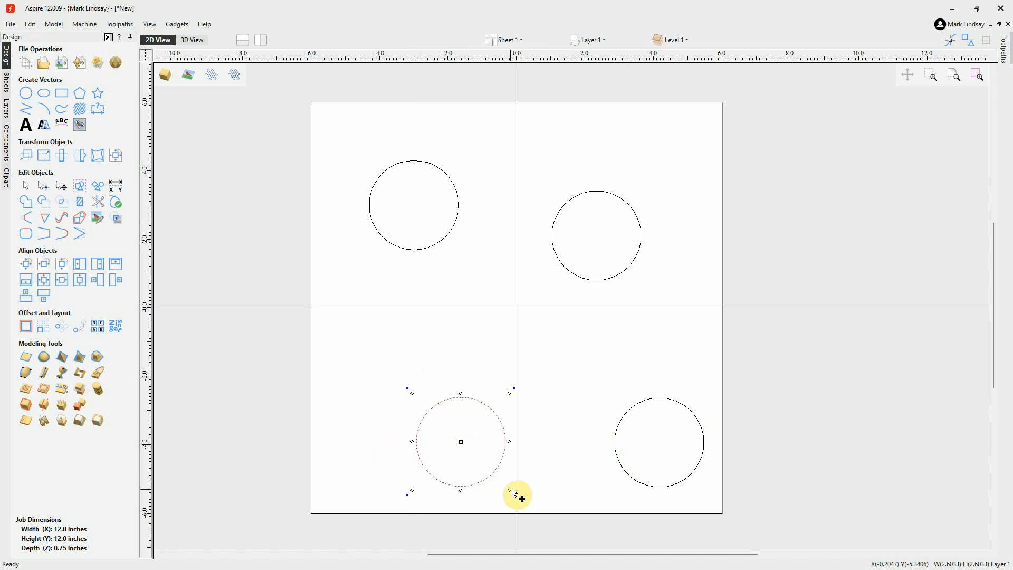
pyautogui.moveTo(509, 490); pyautogui.dragTo(490, 463)
pyautogui.click(563, 447)
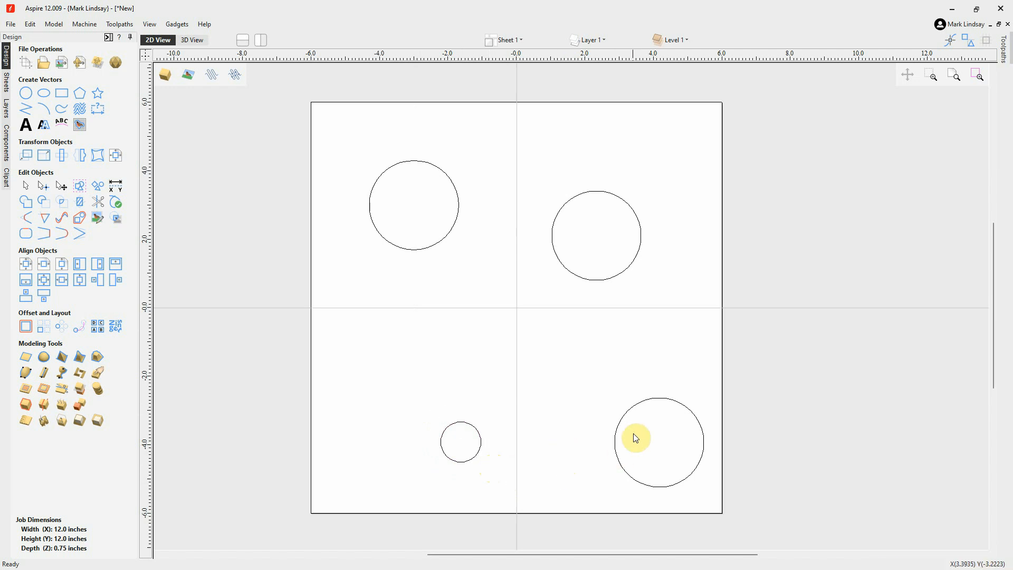
# Move the lower-right circle up towards the job's centre and scale it down to about 1.53 inches across
pyautogui.click(633, 407)
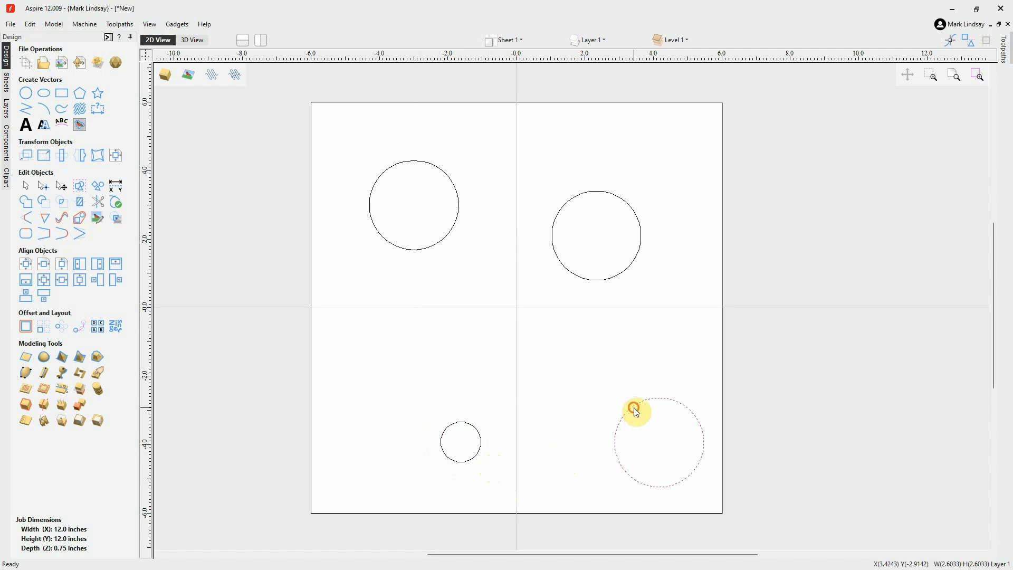
pyautogui.moveTo(659, 440); pyautogui.dragTo(596, 381)
pyautogui.moveTo(635, 420); pyautogui.dragTo(460, 443)
pyautogui.click(613, 452)
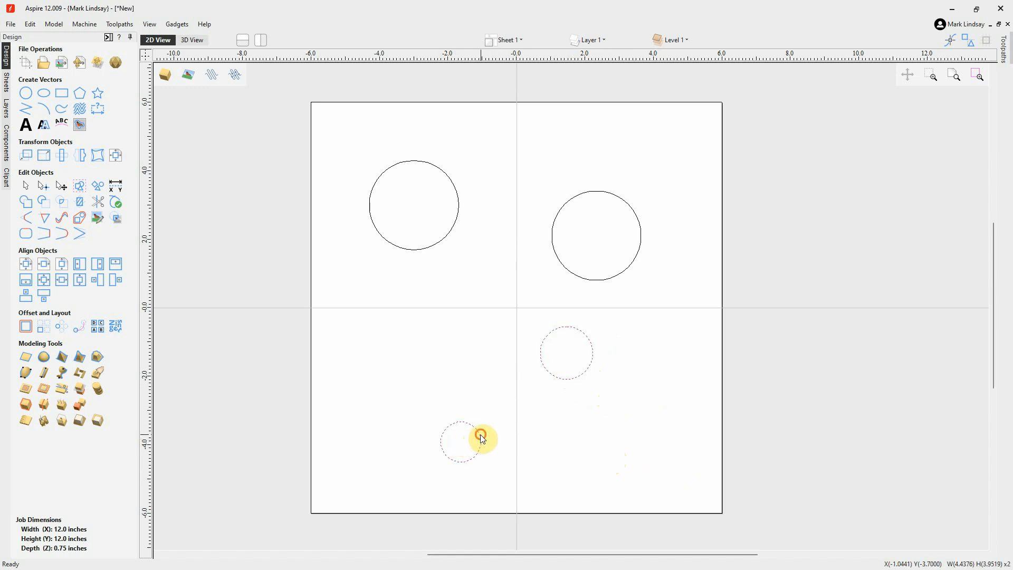
# Select both small circles, shift them slightly down and right, and duplicate the pair about 2.3 inches to the left and slightly up
pyautogui.click(480, 434)
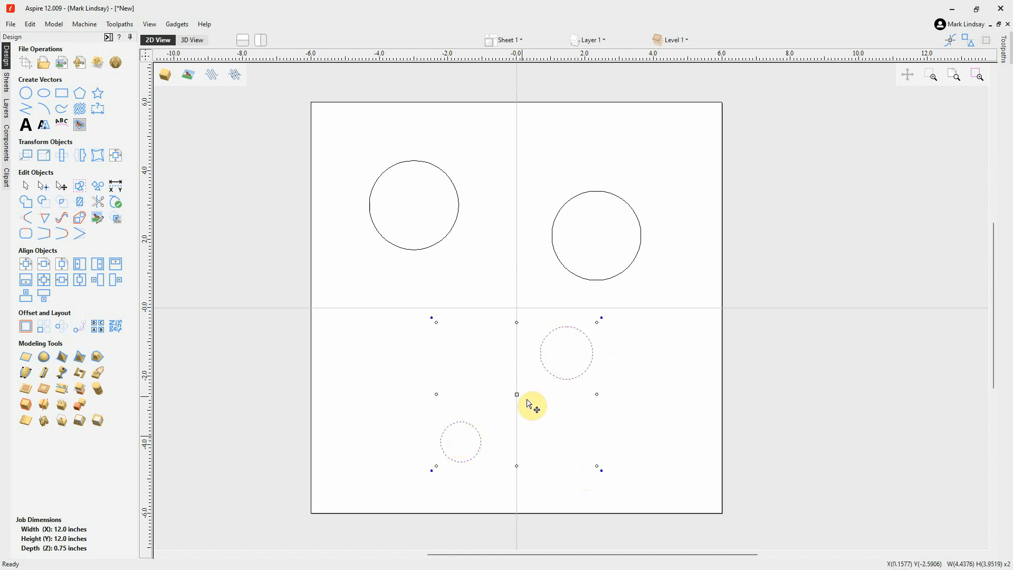
pyautogui.moveTo(516, 394); pyautogui.dragTo(455, 384)
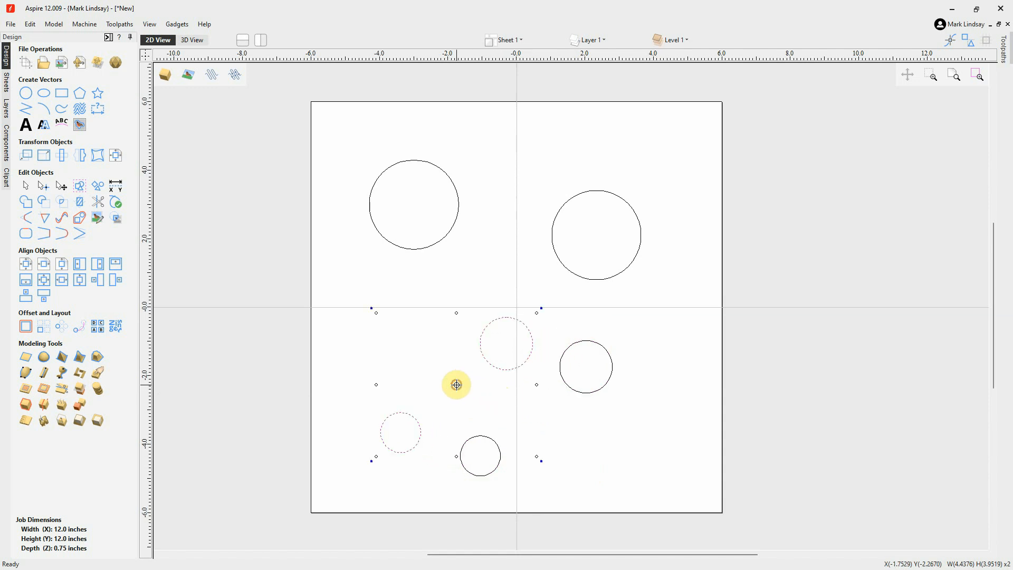
pyautogui.click(430, 342)
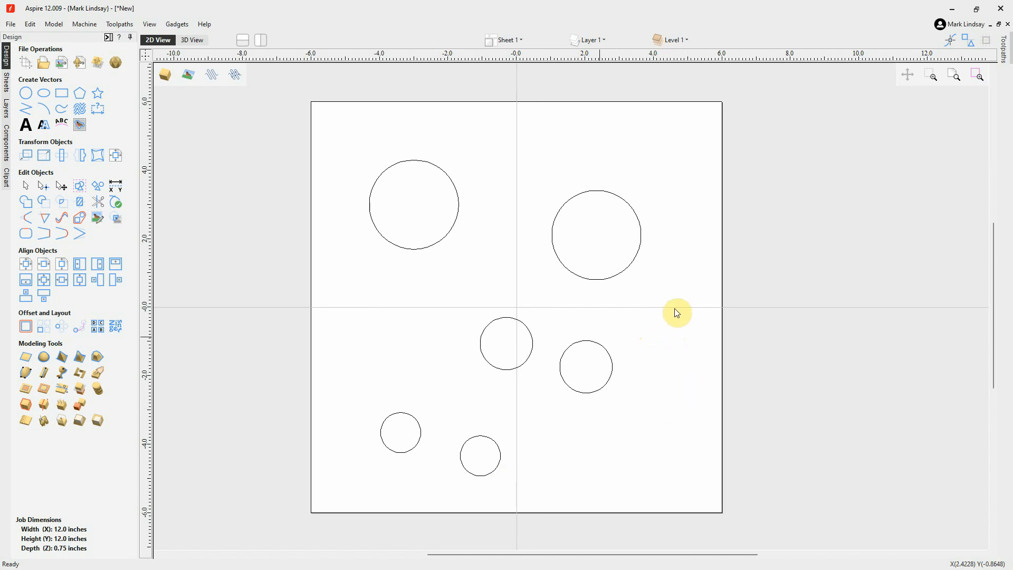
# Move the two 1.53-inch circles by their edges so that each edge snaps to the job's centre from below
pyautogui.click(521, 364)
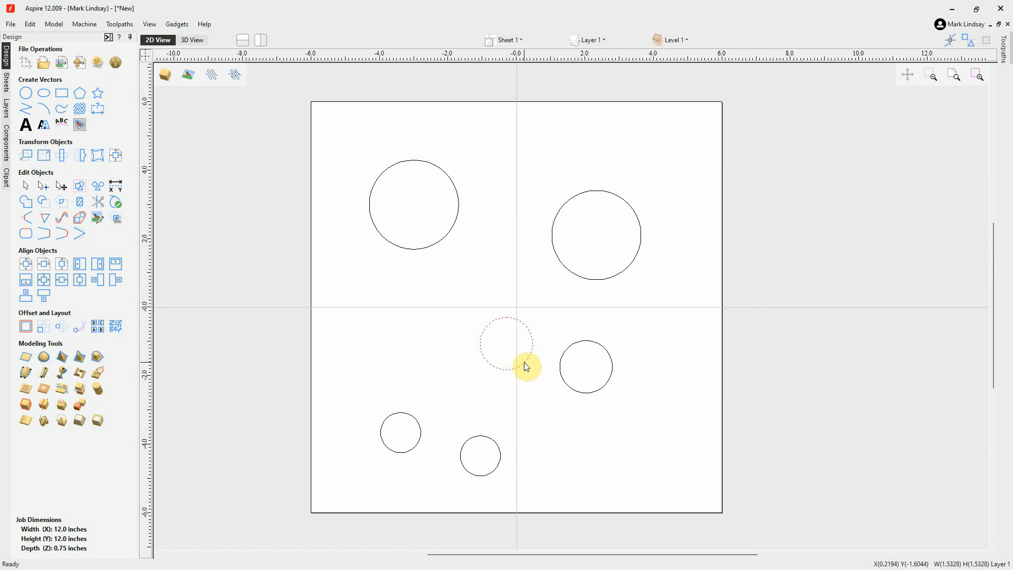
pyautogui.click(526, 366)
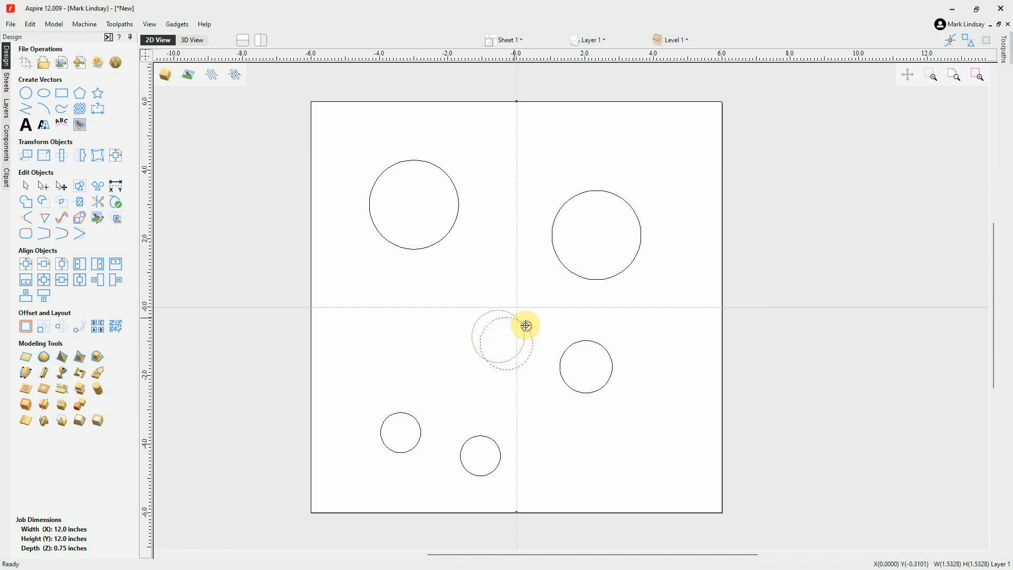
pyautogui.moveTo(526, 326); pyautogui.dragTo(516, 306)
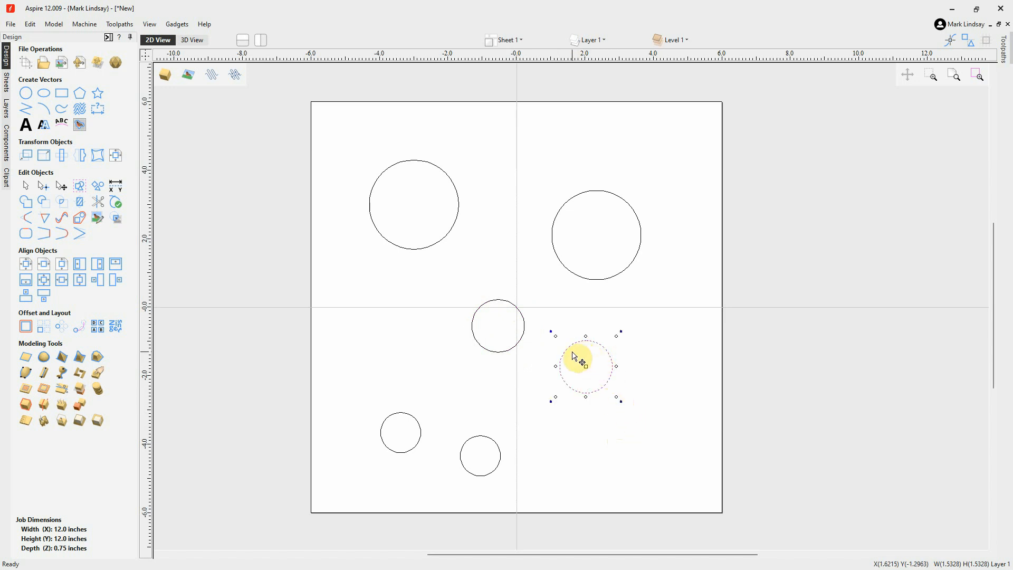
pyautogui.moveTo(568, 348); pyautogui.dragTo(516, 306)
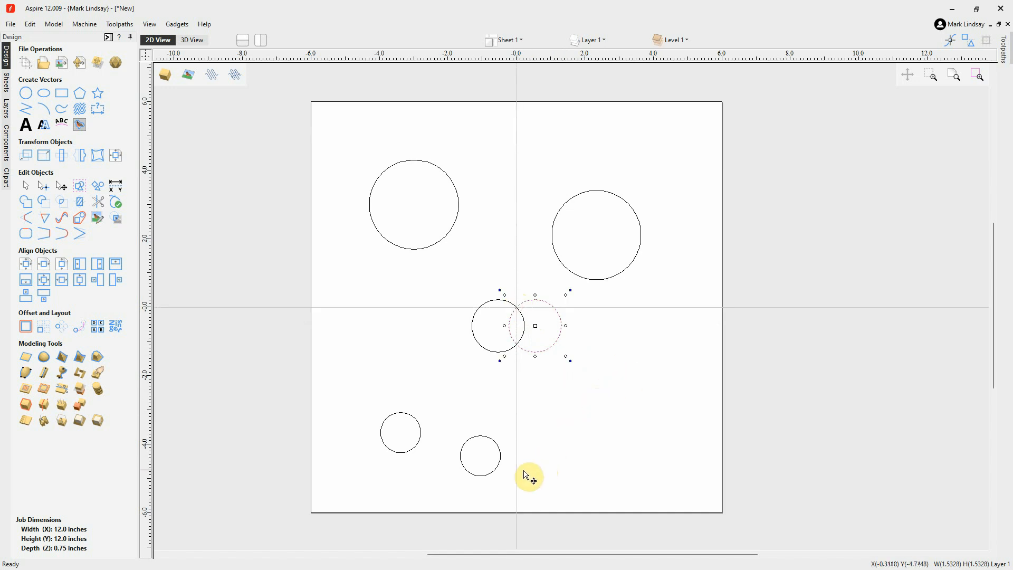
# Move the two smallest circles by their edges so that each edge snaps to the job's centre from above
pyautogui.click(481, 476)
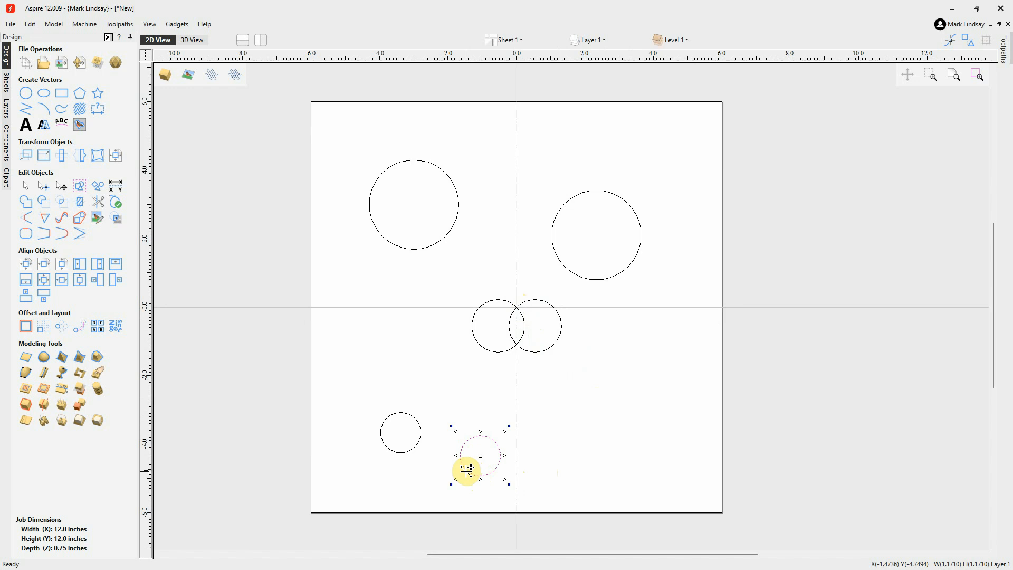
pyautogui.moveTo(466, 470); pyautogui.dragTo(516, 305)
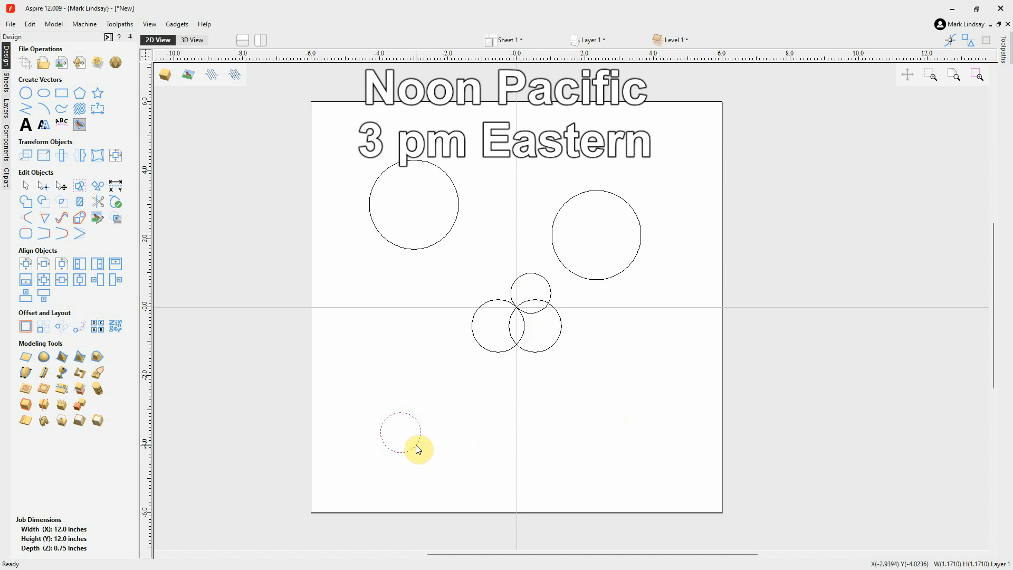
pyautogui.click(416, 444)
pyautogui.moveTo(417, 444); pyautogui.dragTo(518, 306)
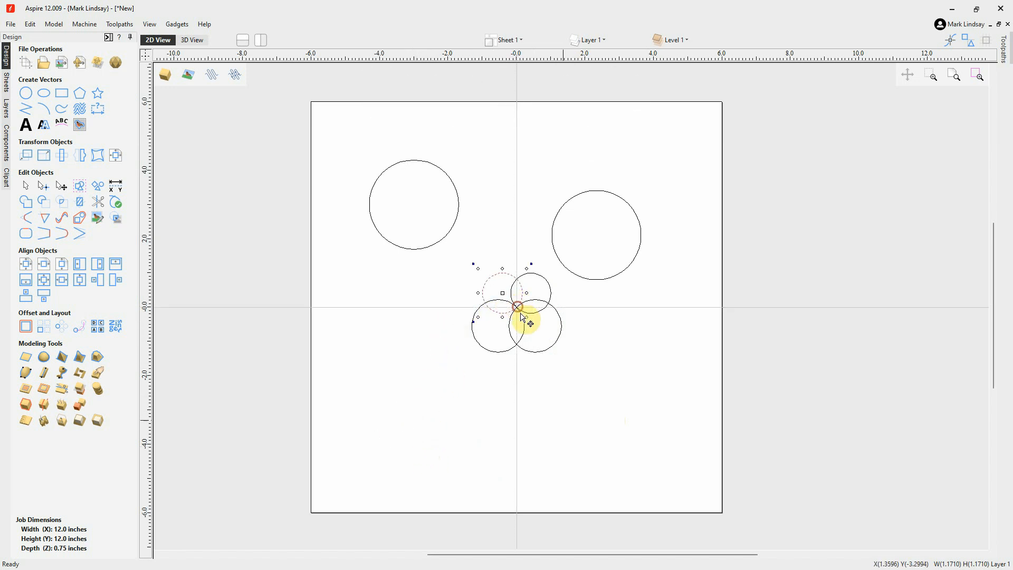
pyautogui.click(561, 418)
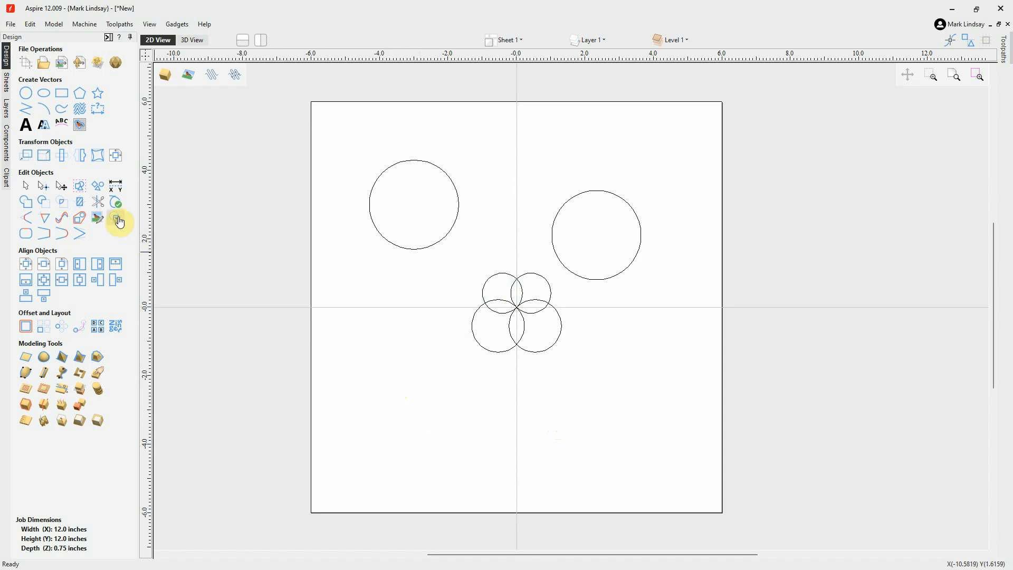
# Trim away the outer arcs of the four overlapping circles with Interactive Vector Trim, leaving a four-petal shape at the centre
pyautogui.click(98, 201)
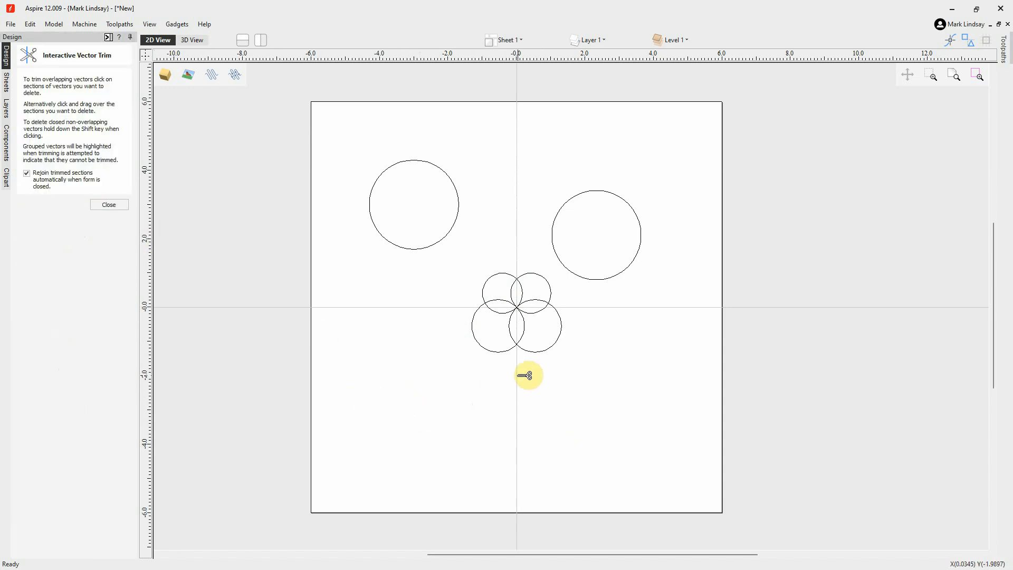
pyautogui.scroll(3, 526, 375)
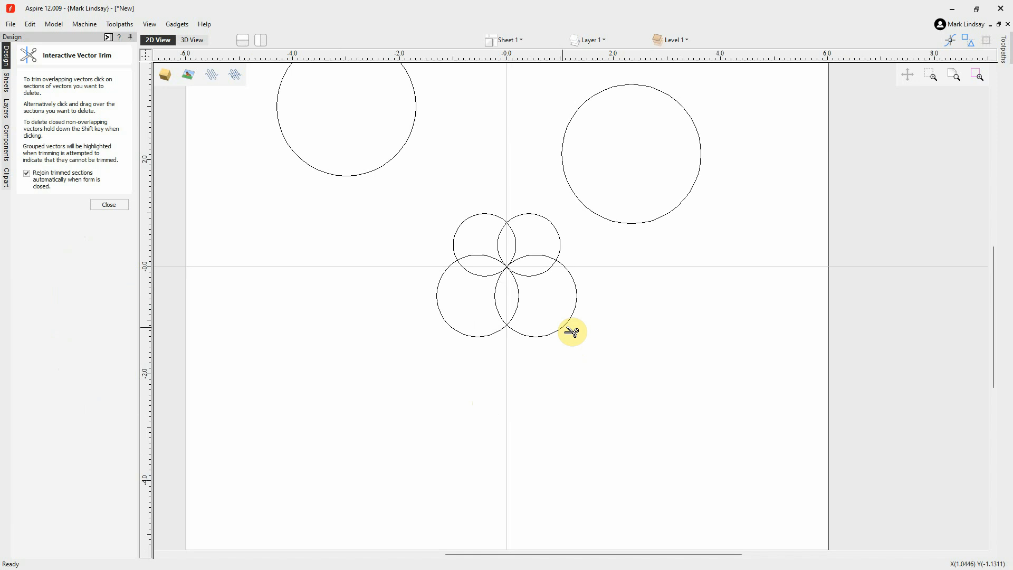
pyautogui.click(572, 331)
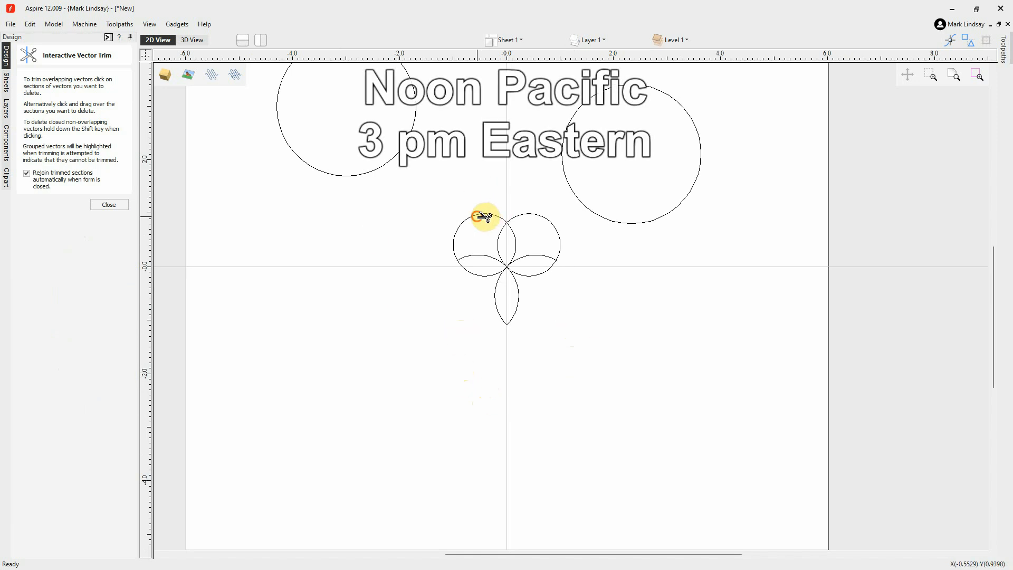
pyautogui.click(558, 227)
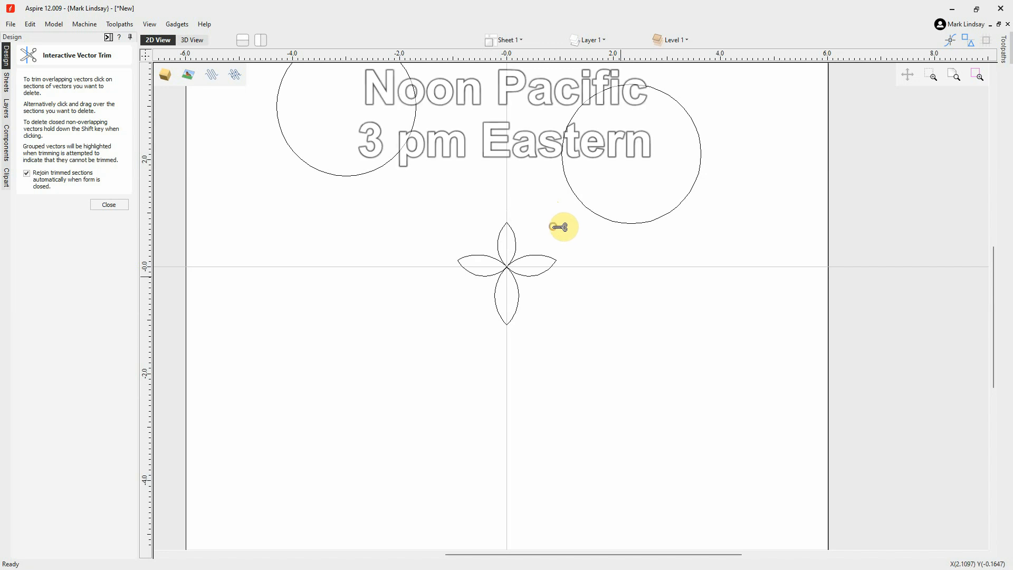
pyautogui.click(109, 205)
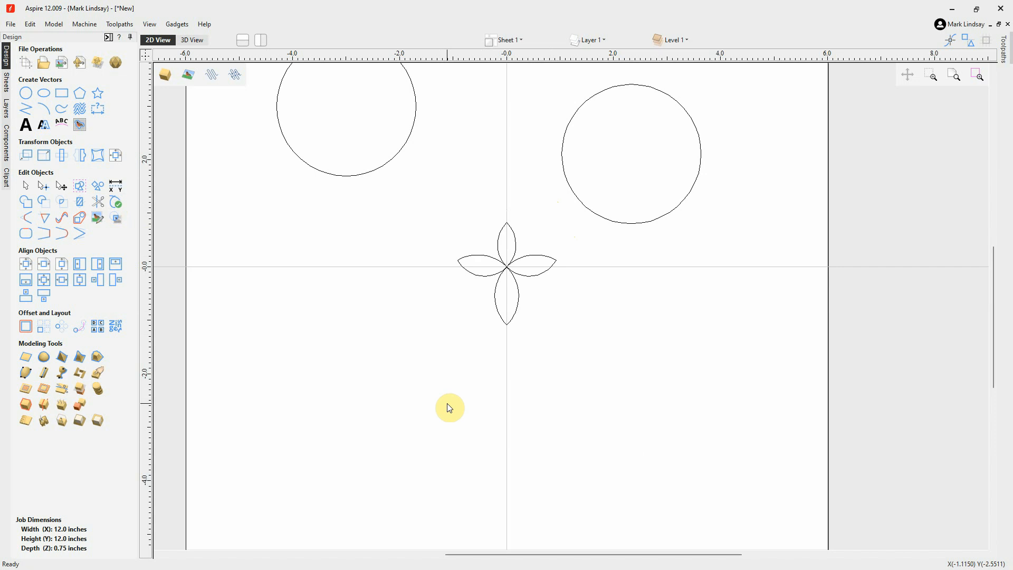
pyautogui.scroll(-2, 449, 408)
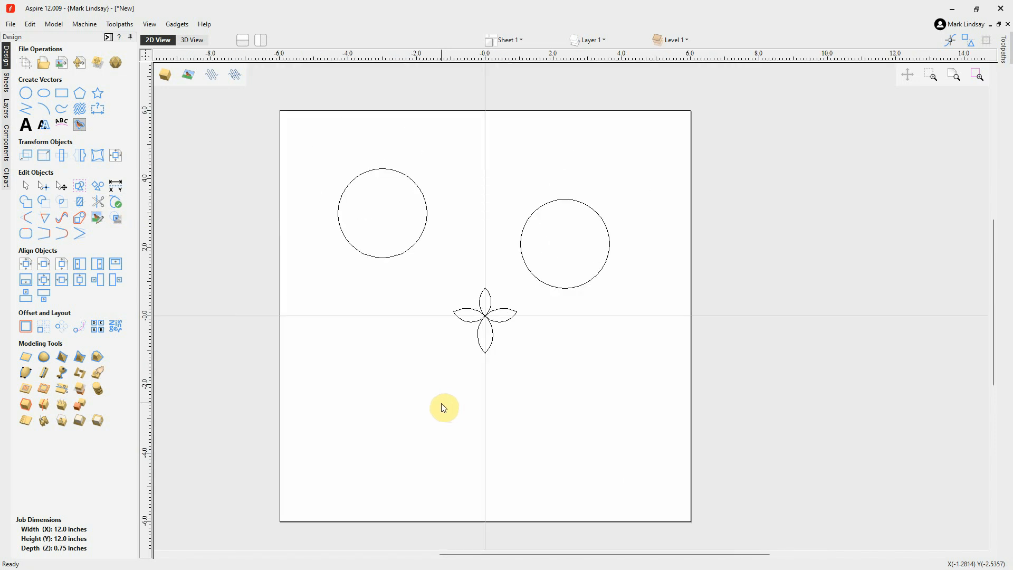